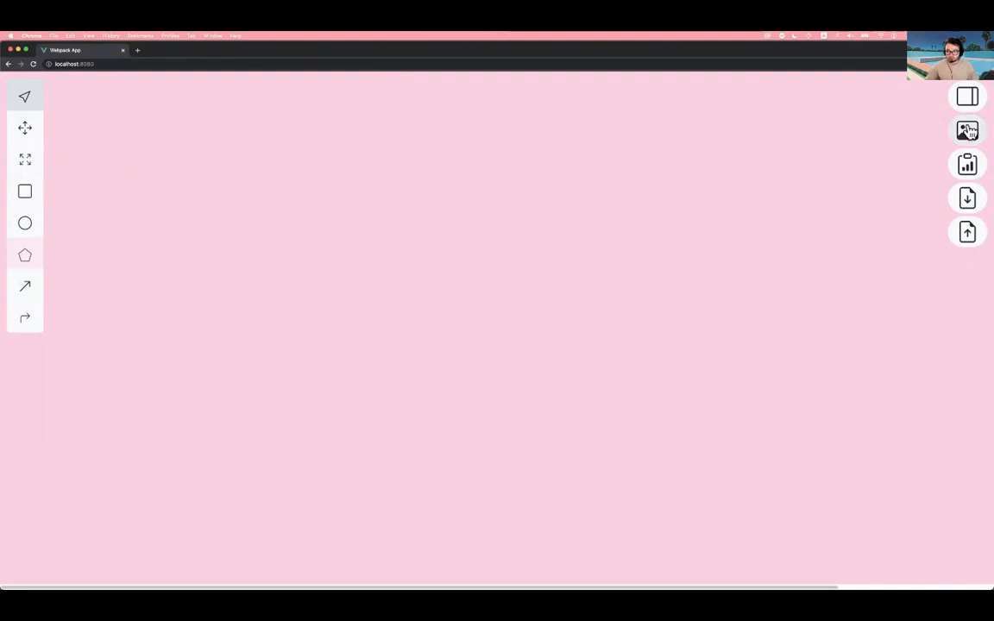
Load worldnumberones.png from the assets folder as the board image
click(964, 130)
click(441, 295)
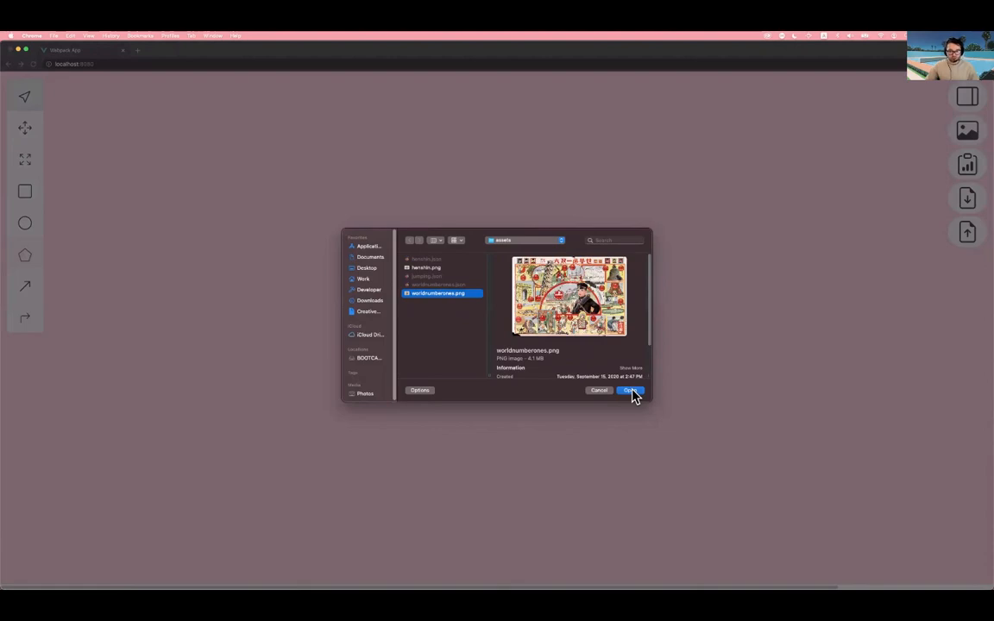
click(630, 390)
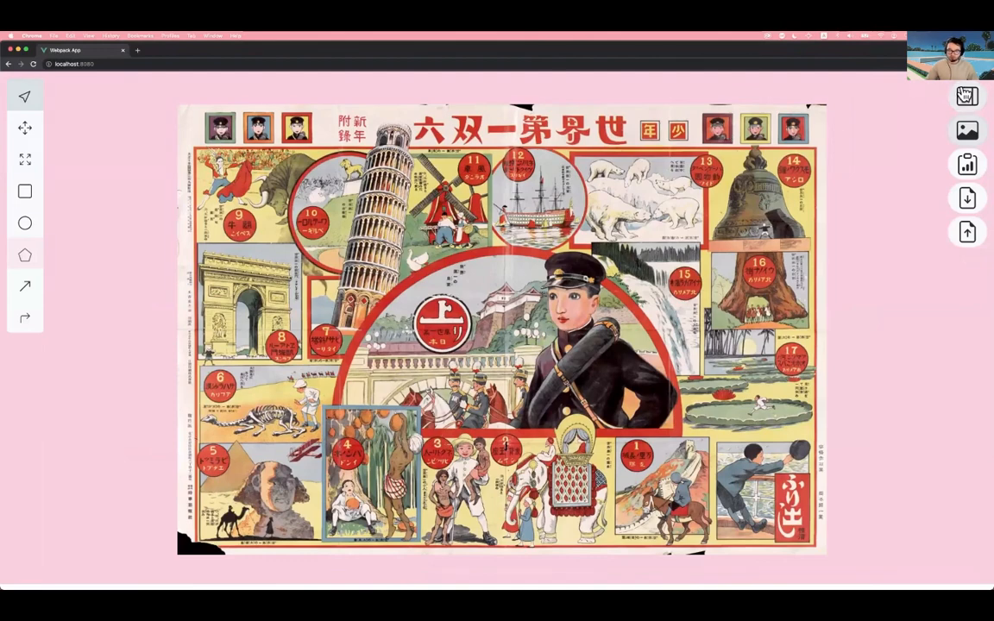
Enter "World's Number One Sugoroku" as the board's title in the publication info, review the remaining metadata fields and close the form
click(965, 95)
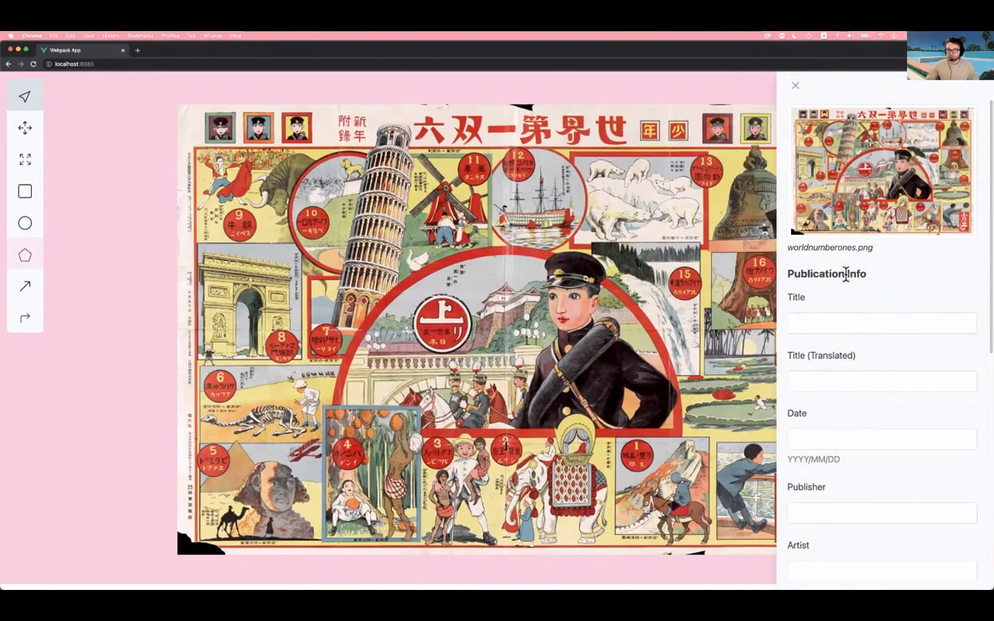
scroll(885, 307, down, 1)
click(879, 315)
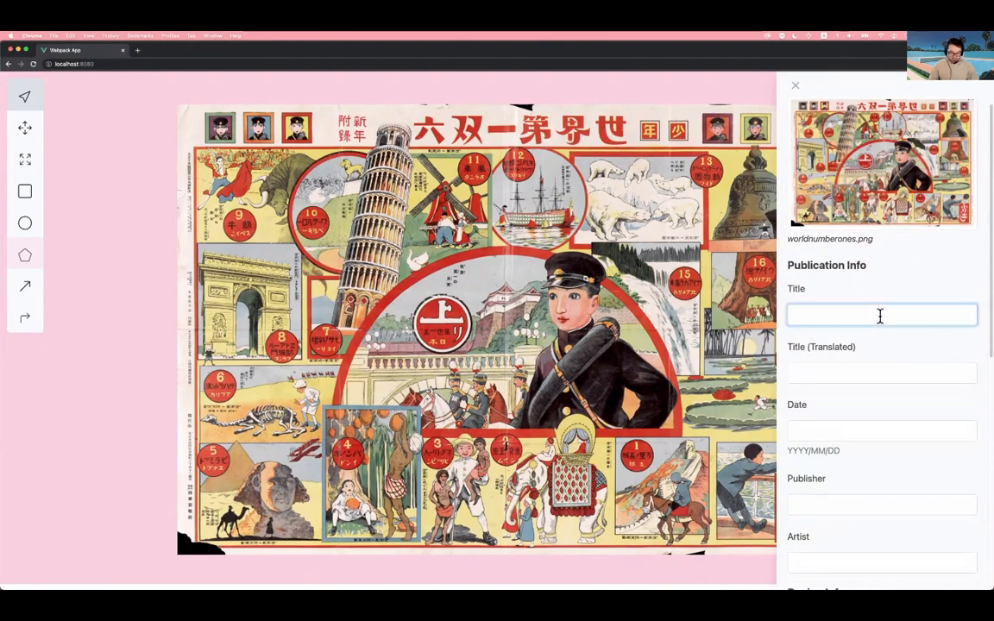
text(World's Nu)
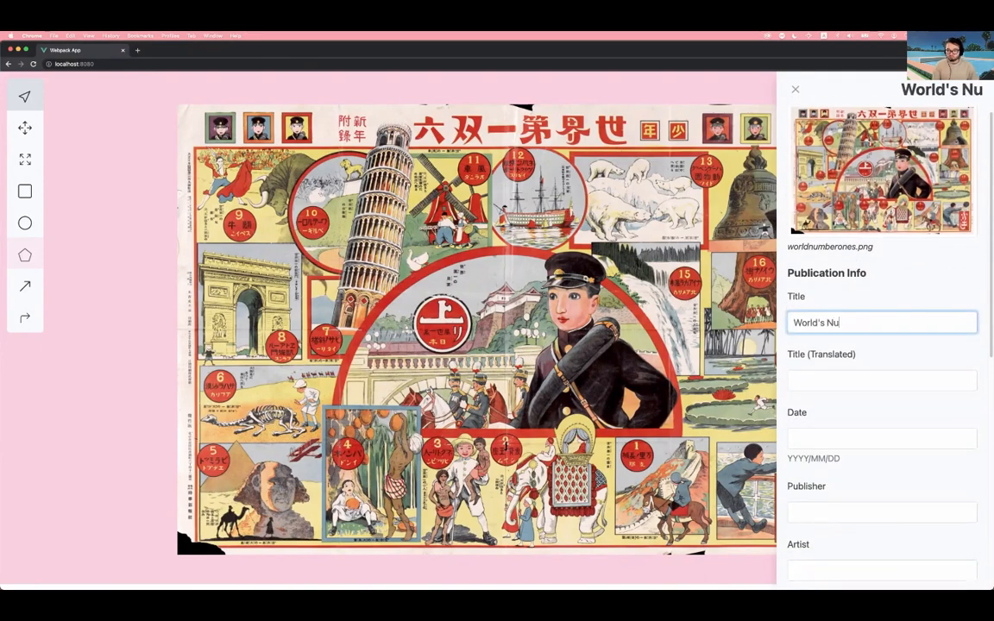
text(mber One Sugoroku)
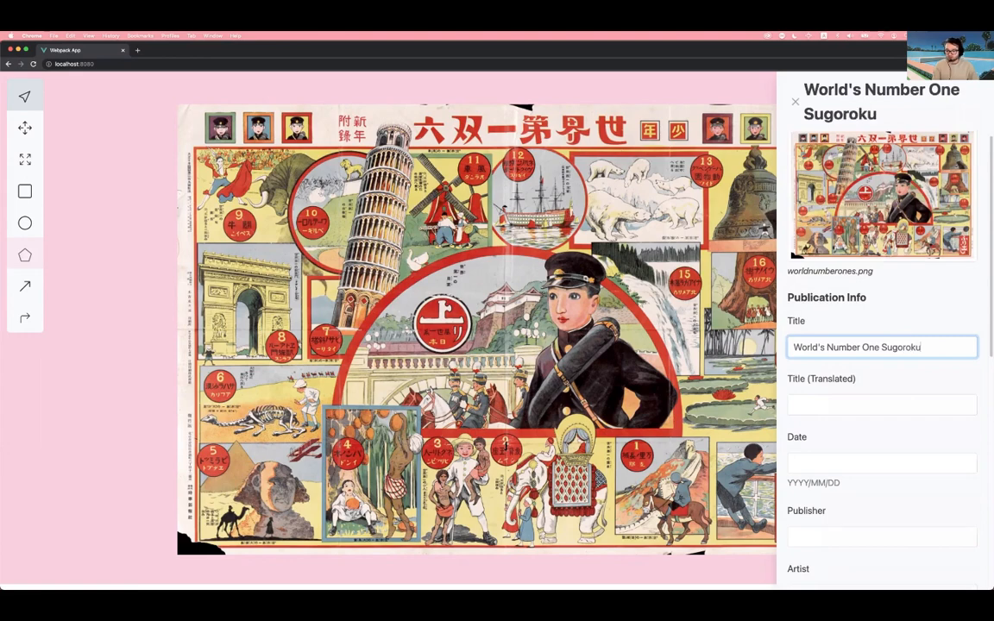
scroll(914, 362, down, 5)
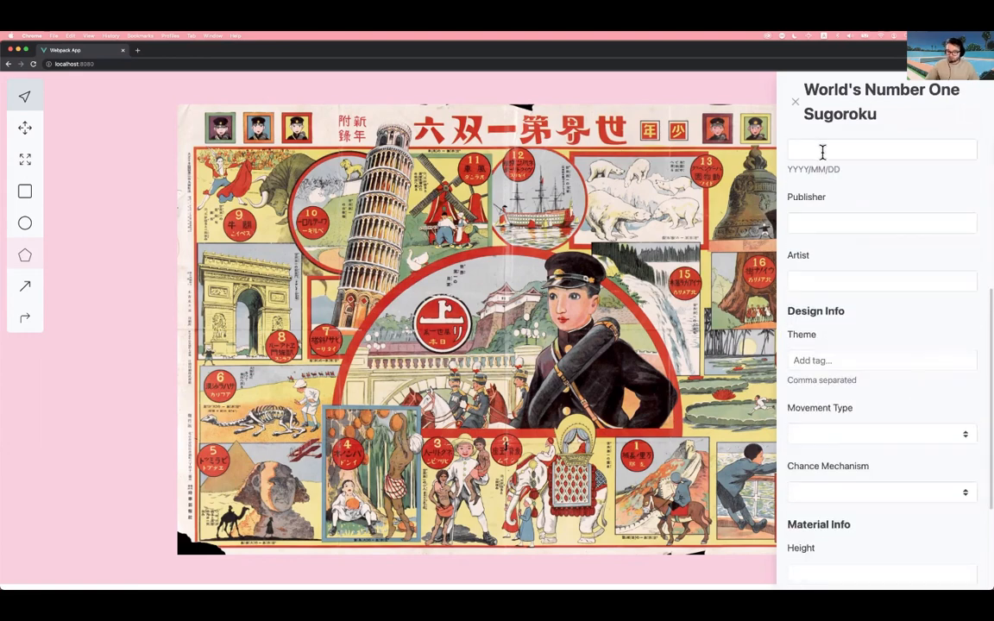
scroll(836, 255, up, 5)
scroll(896, 370, down, 5)
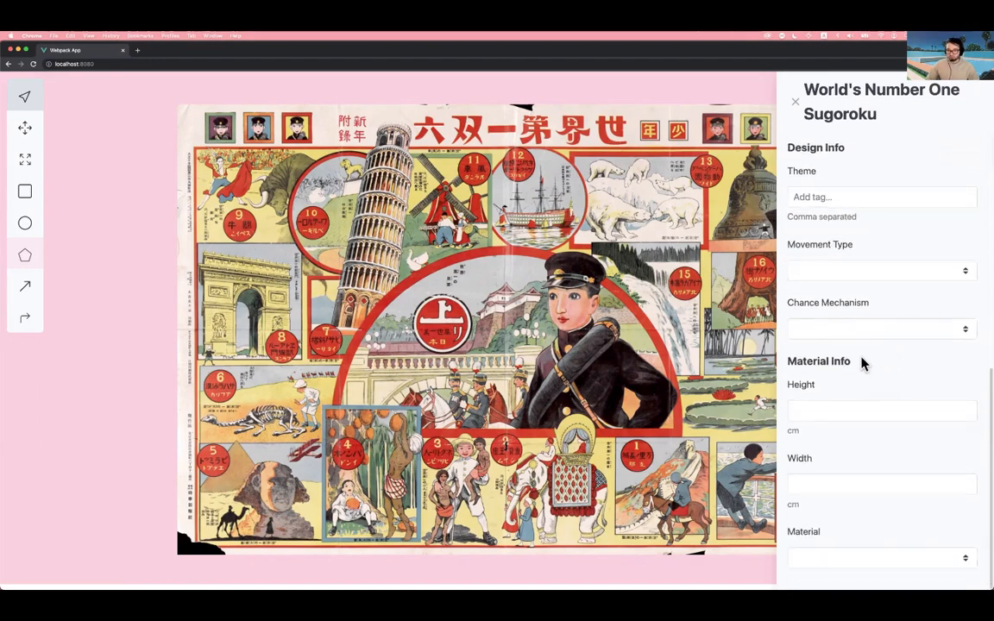
scroll(882, 428, up, 5)
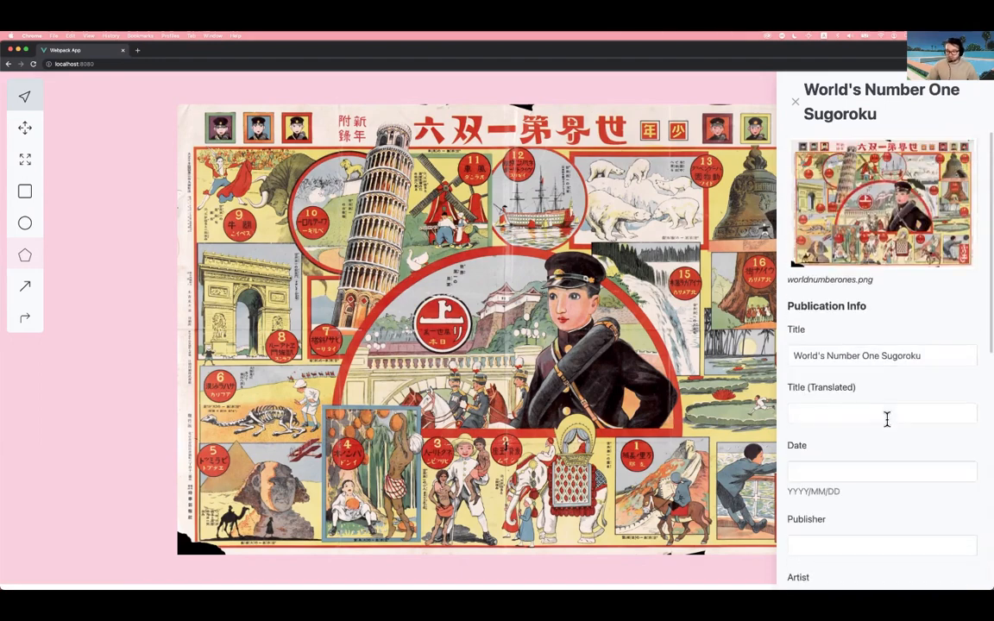
click(794, 102)
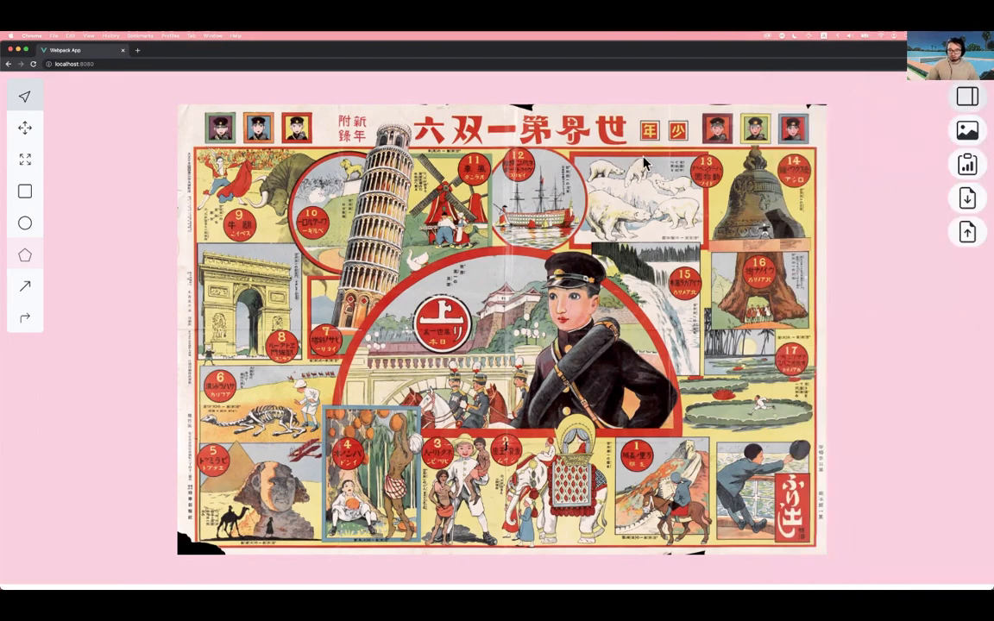
Draw rectangular spaces over the starting picture in the board's lower-right corner and over the neighbouring picture numbered 1
click(28, 193)
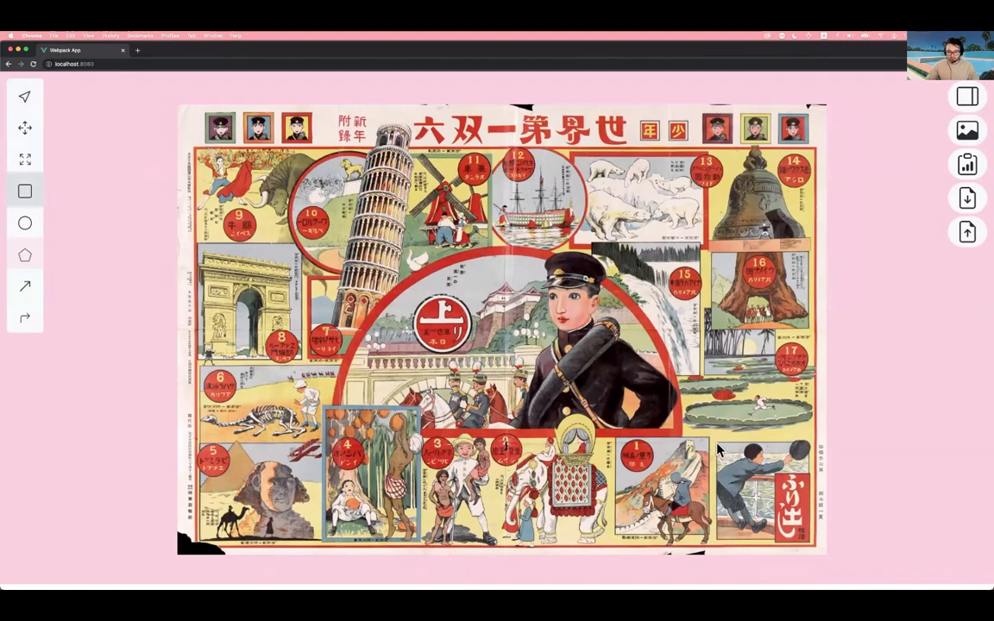
mouse_move(717, 447)
mouse_down()
mouse_move(781, 528)
mouse_move(807, 544)
mouse_up()
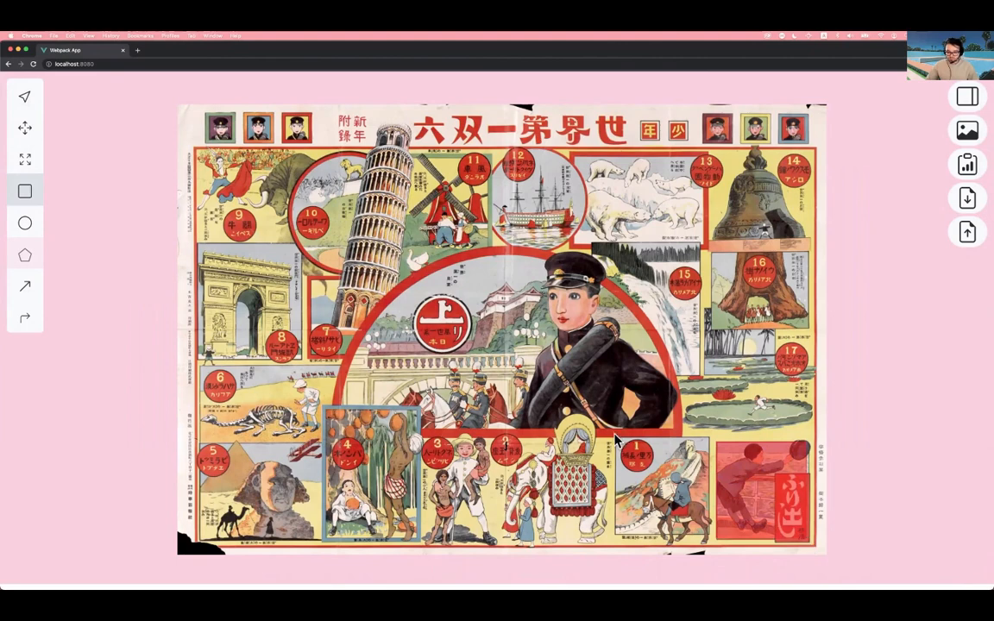
drag(614, 438, 705, 535)
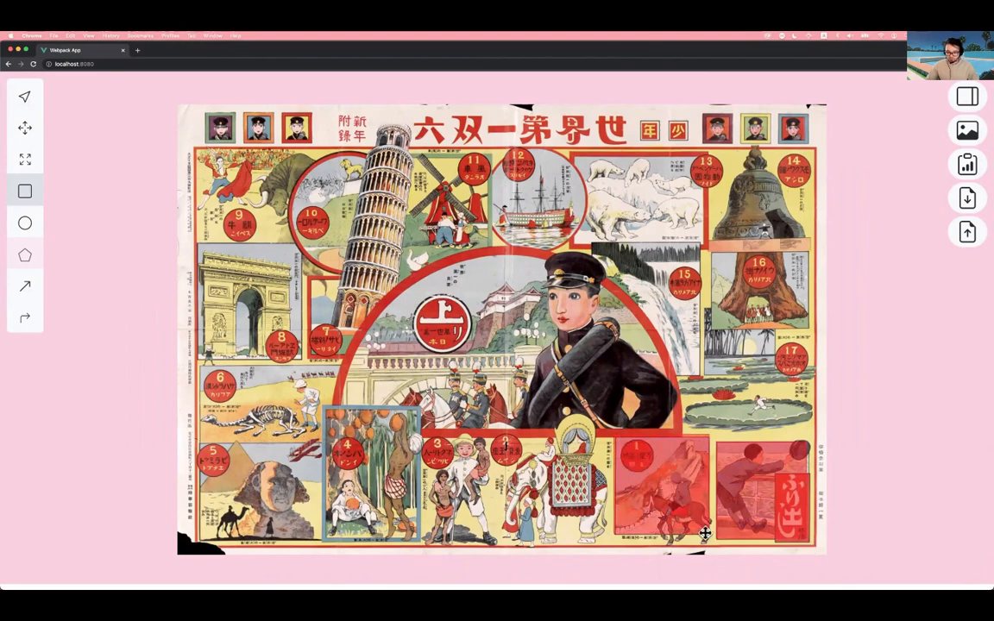
Draw round spaces over the elephant picture numbered 2 and the large central picture, and reposition each over its artwork
click(25, 222)
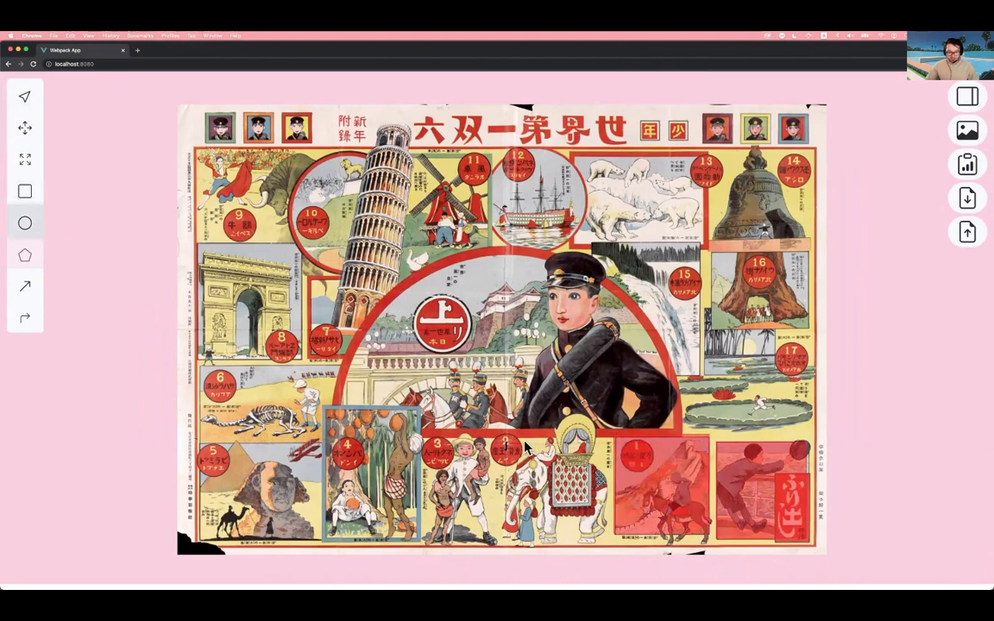
drag(524, 443, 616, 540)
drag(581, 491, 571, 491)
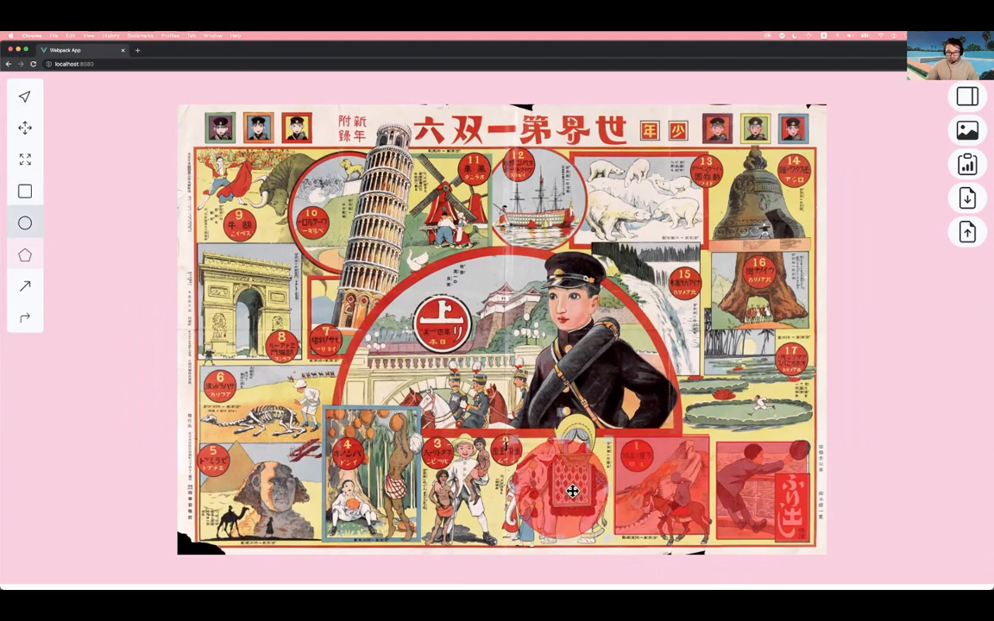
mouse_move(416, 281)
mouse_down()
mouse_move(515, 334)
mouse_move(622, 424)
mouse_up()
drag(579, 366, 555, 355)
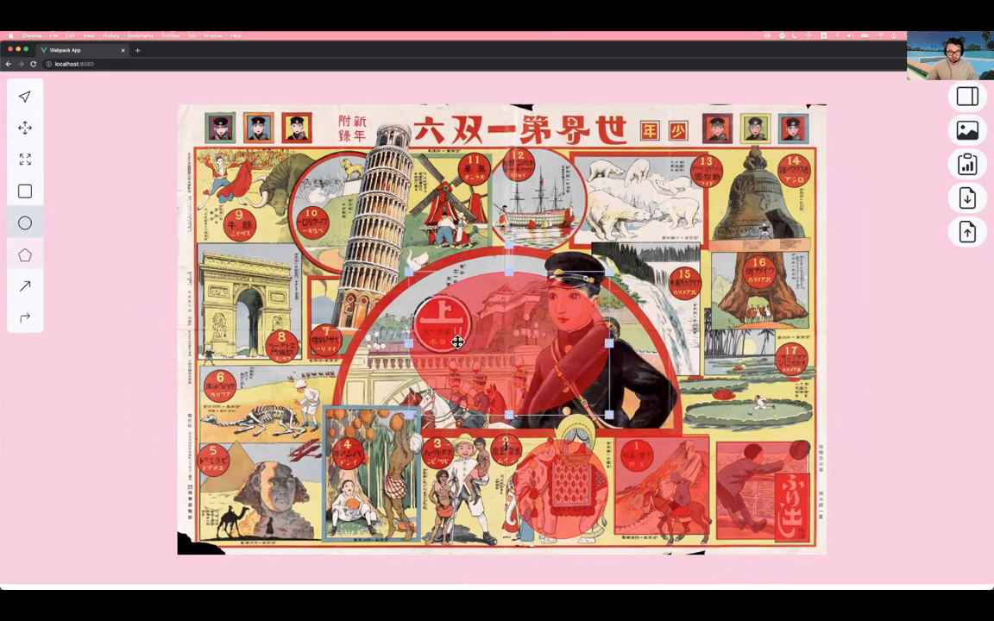
Mark the rectangular space in the board's lower-right corner as 振り出し / Start in its space info
click(25, 98)
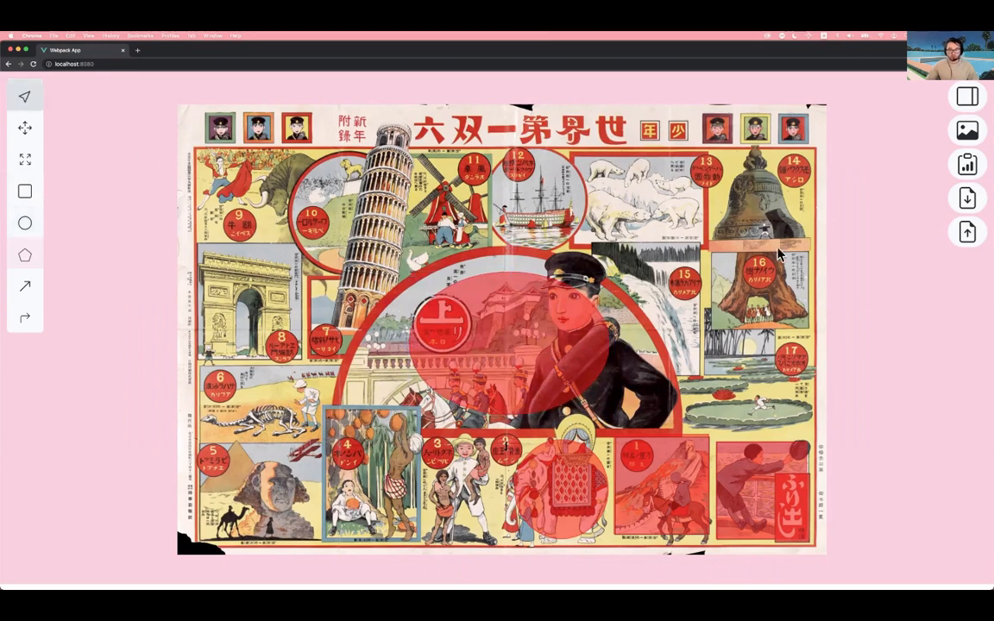
click(766, 475)
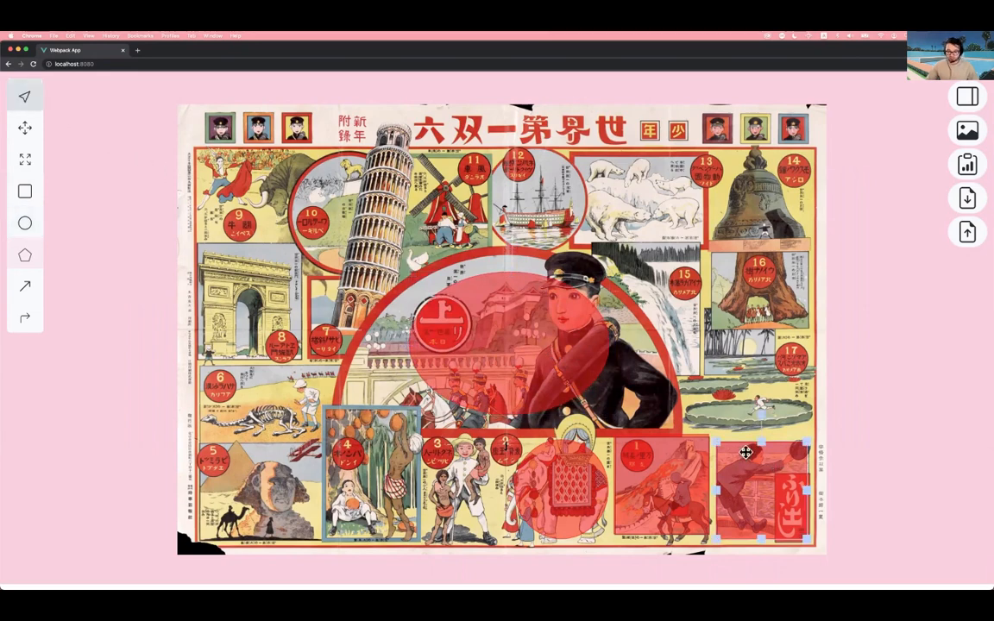
click(967, 98)
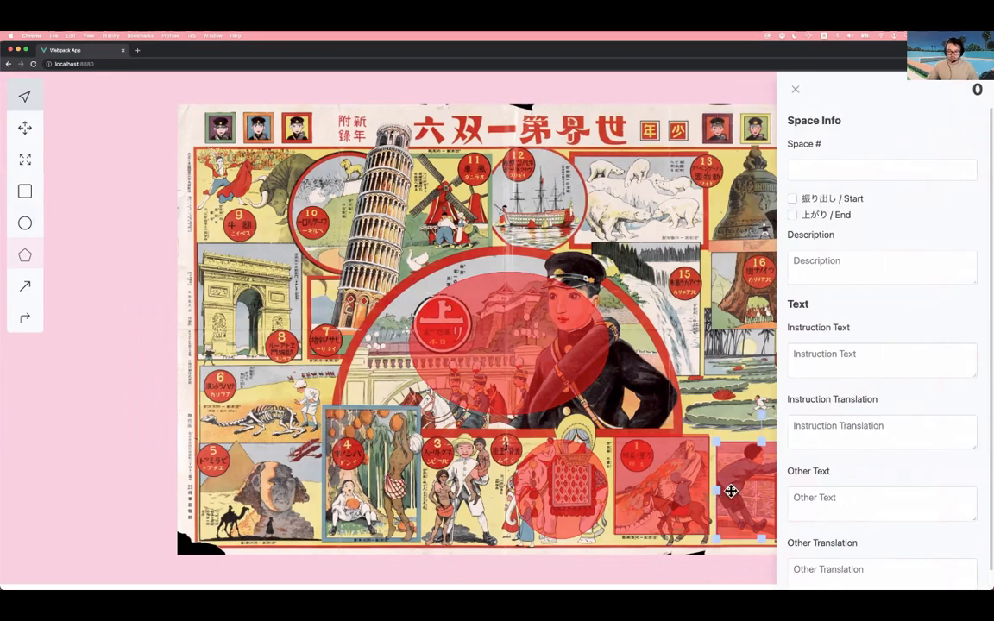
click(793, 199)
Mark the central elliptical space as 上がり / End, review its text fields and close the space info
click(540, 323)
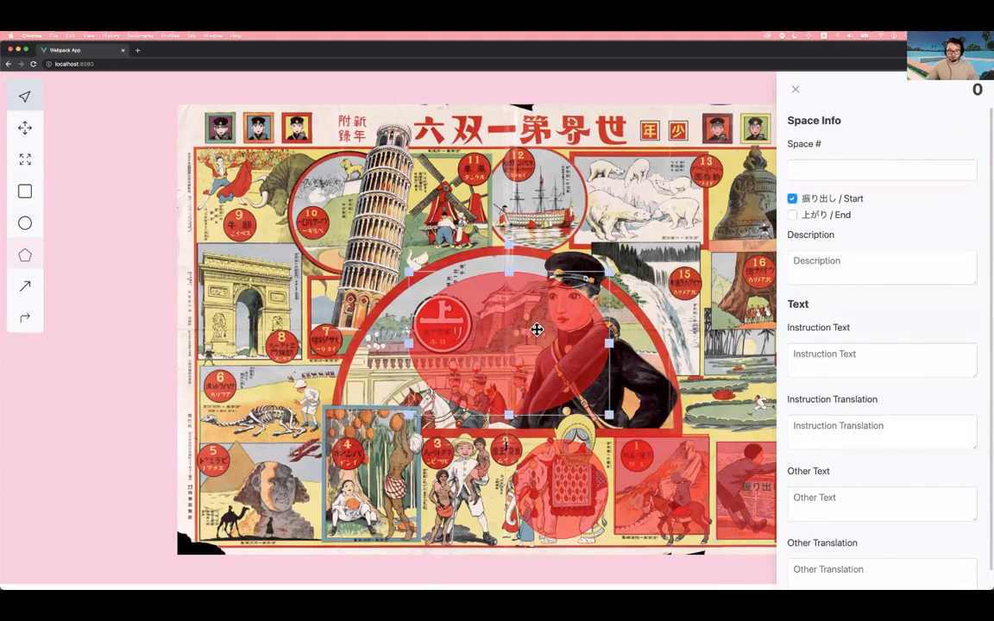
click(792, 215)
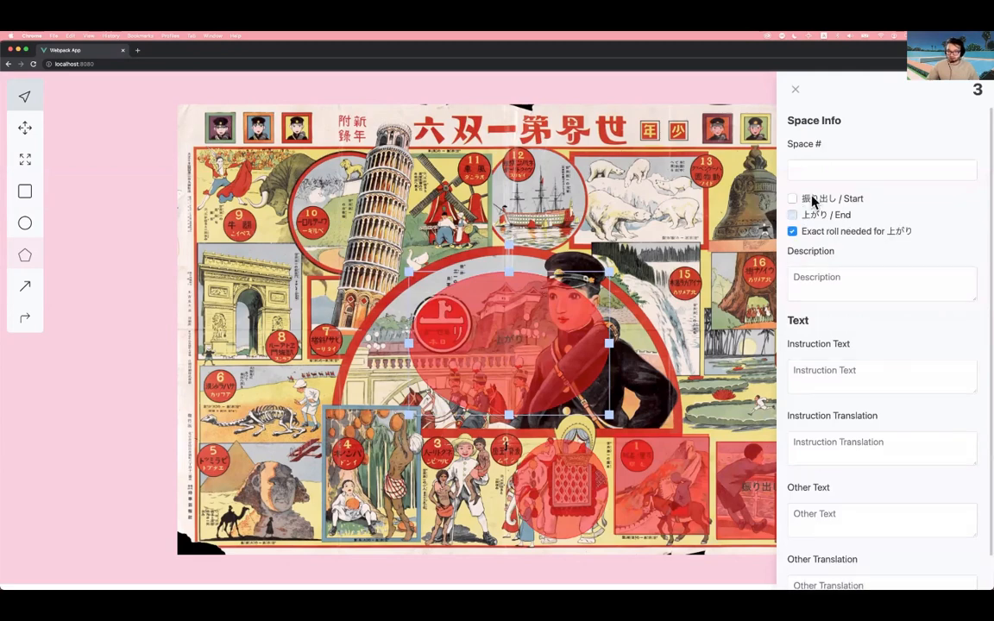
click(421, 147)
click(581, 324)
scroll(882, 412, down, 2)
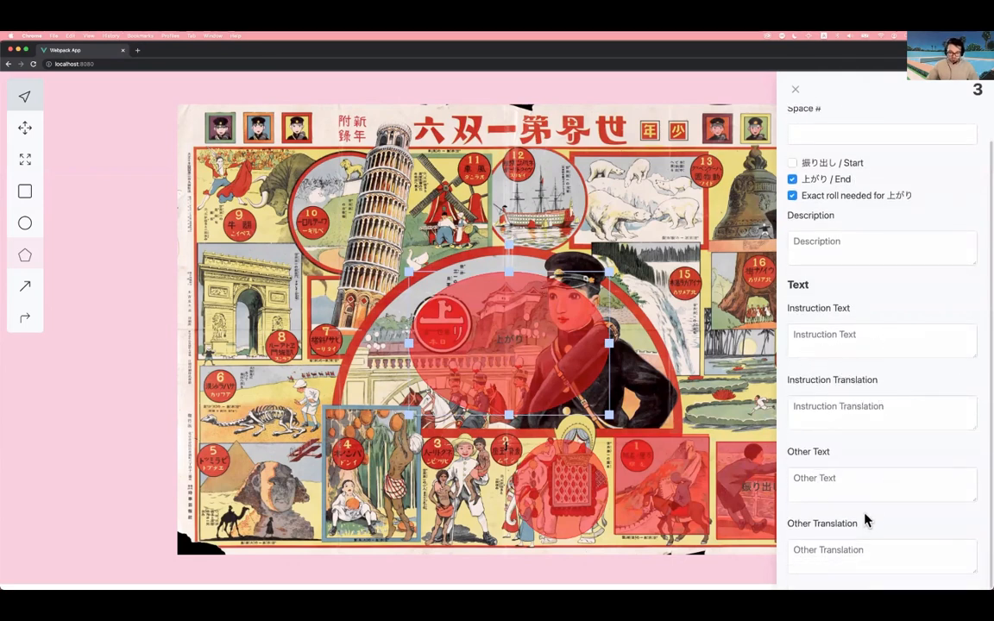
scroll(866, 519, up, 2)
click(795, 90)
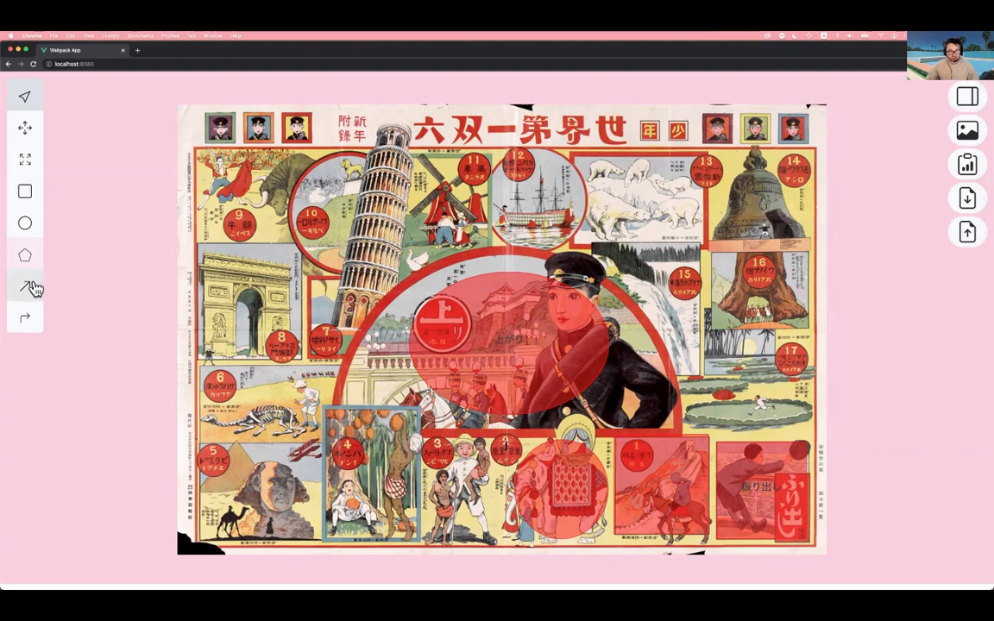
Connect the start space through spaces 1 and 2 with sequential arrows, and add a jumping connection from the start to the central end space
click(32, 288)
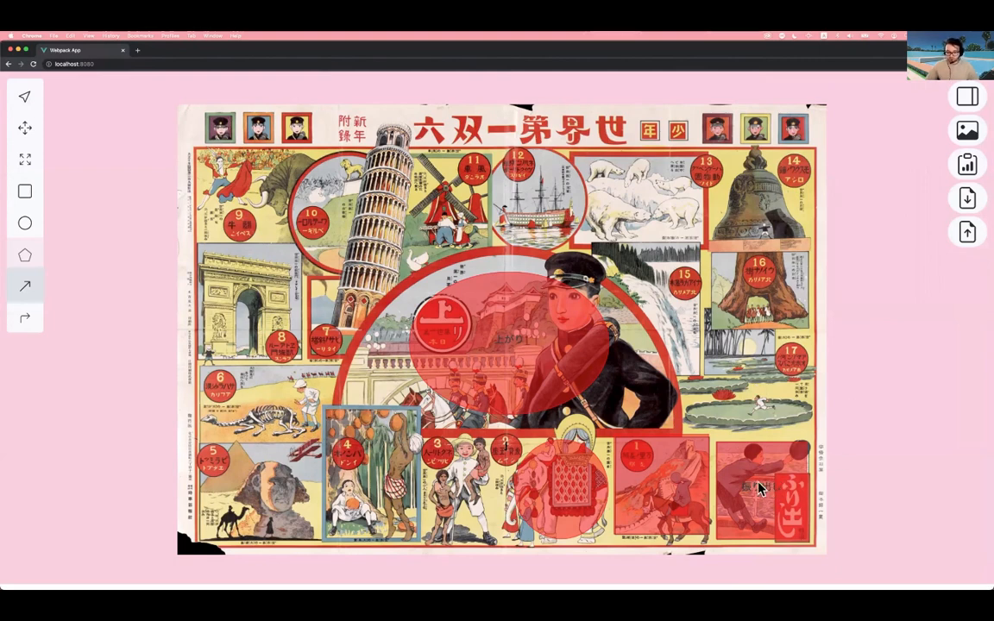
drag(758, 430, 663, 481)
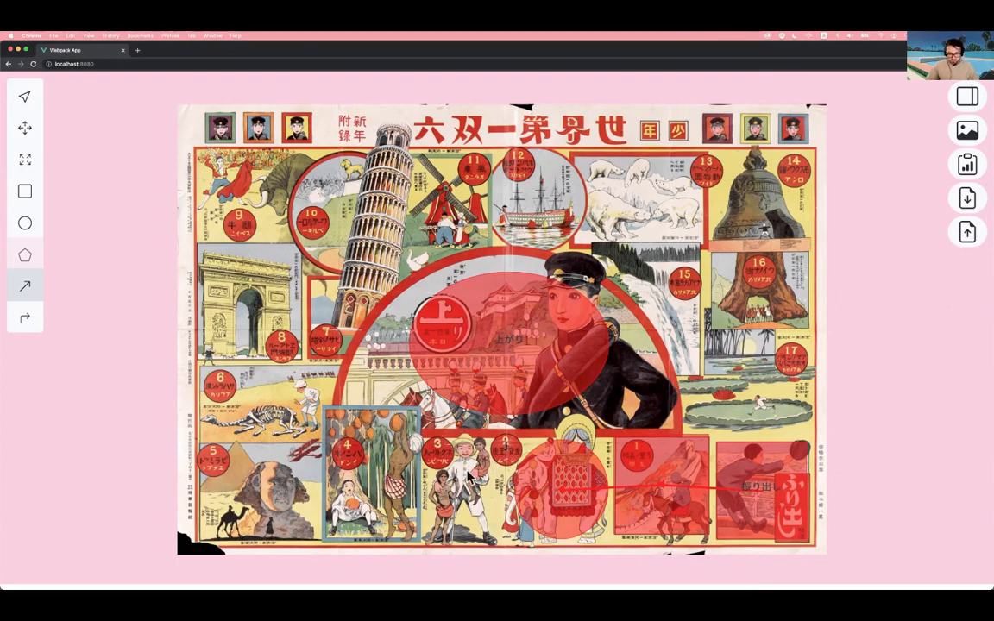
click(31, 319)
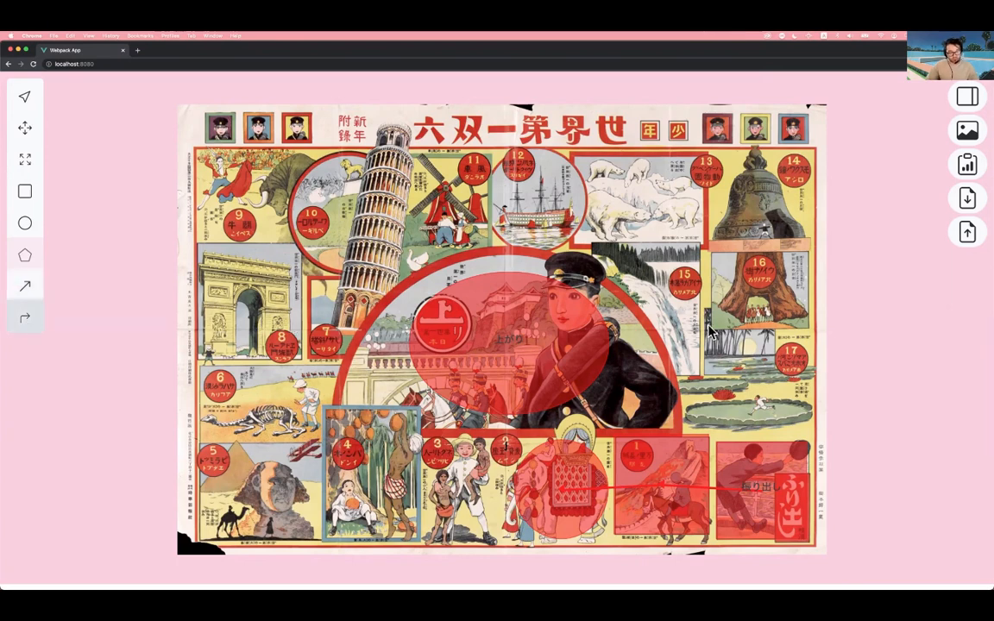
click(774, 478)
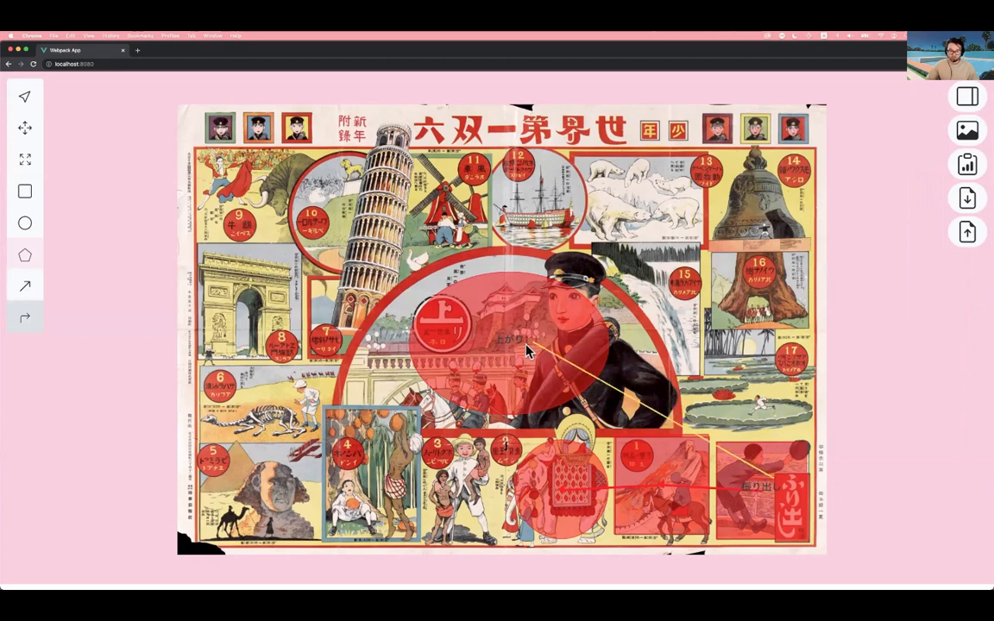
Open the connection info of the line from the start to the central end space and set its type to Sequential
click(37, 101)
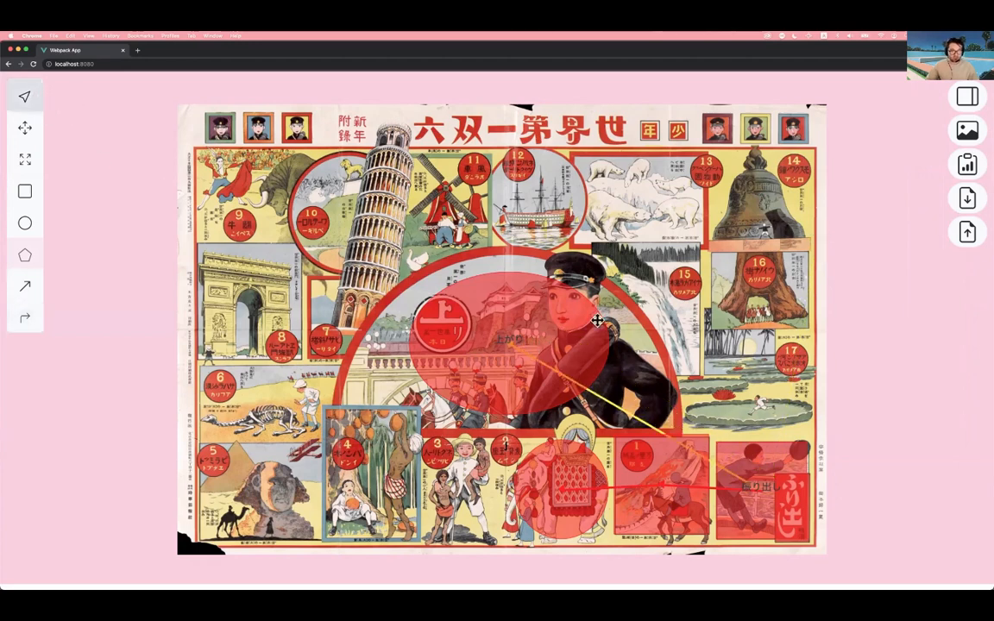
click(622, 408)
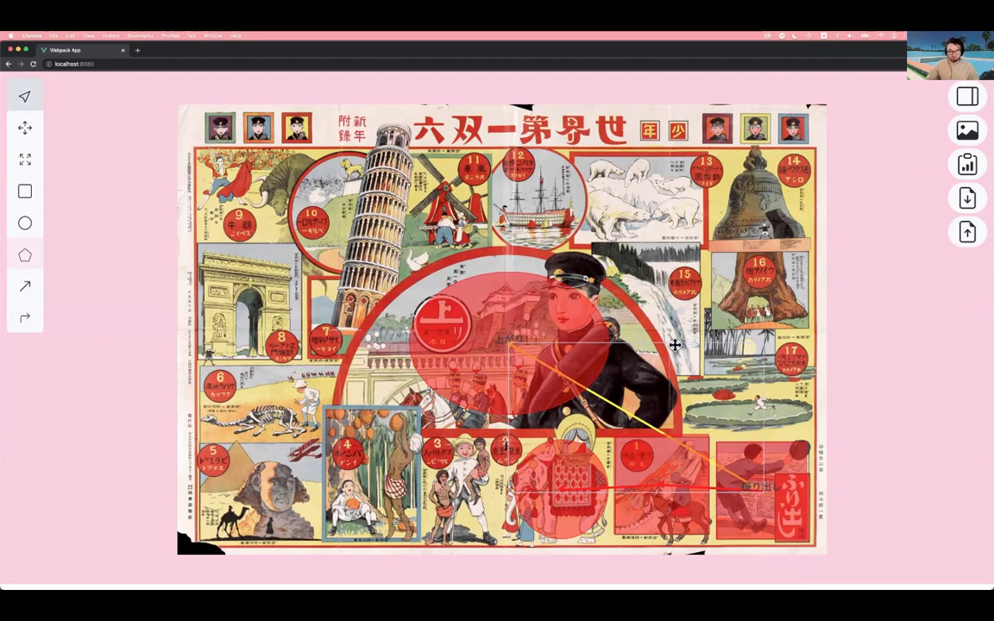
click(966, 96)
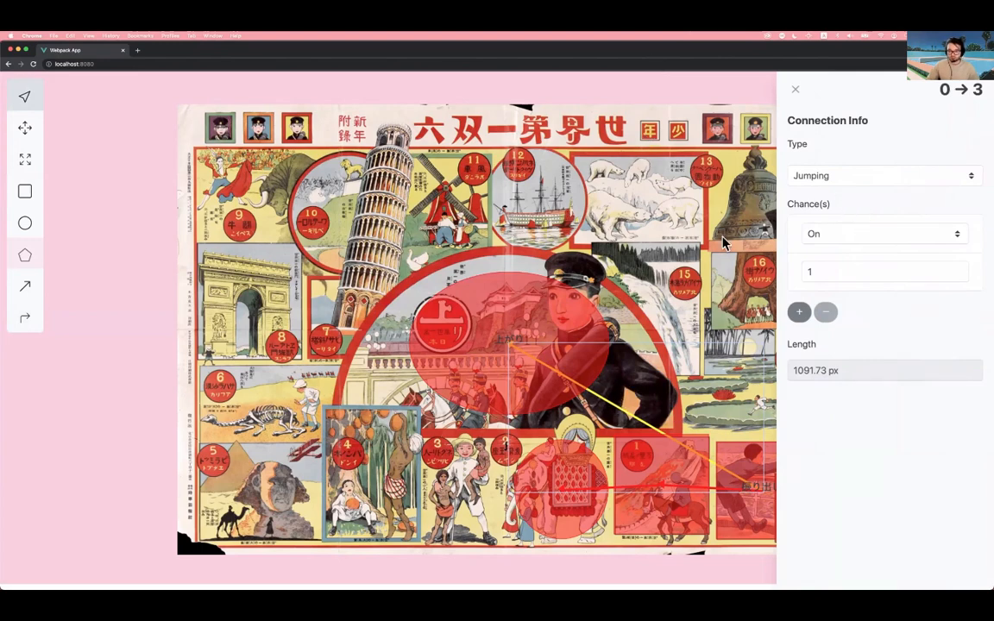
click(891, 176)
click(885, 163)
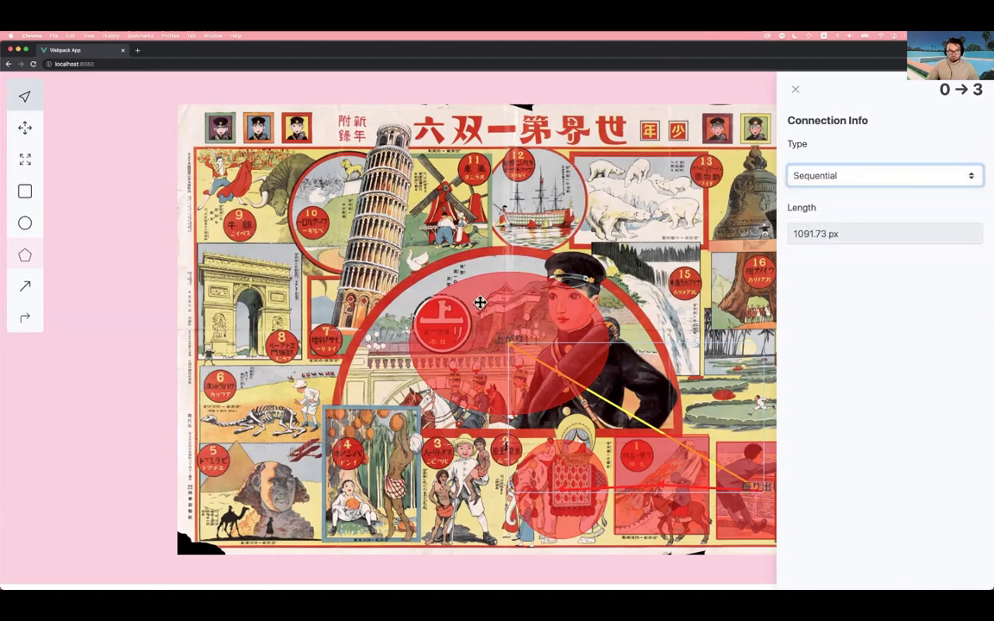
Set the start-to-end connection's type back to Jumping, nudge the central end space slightly and reselect the connection
click(659, 401)
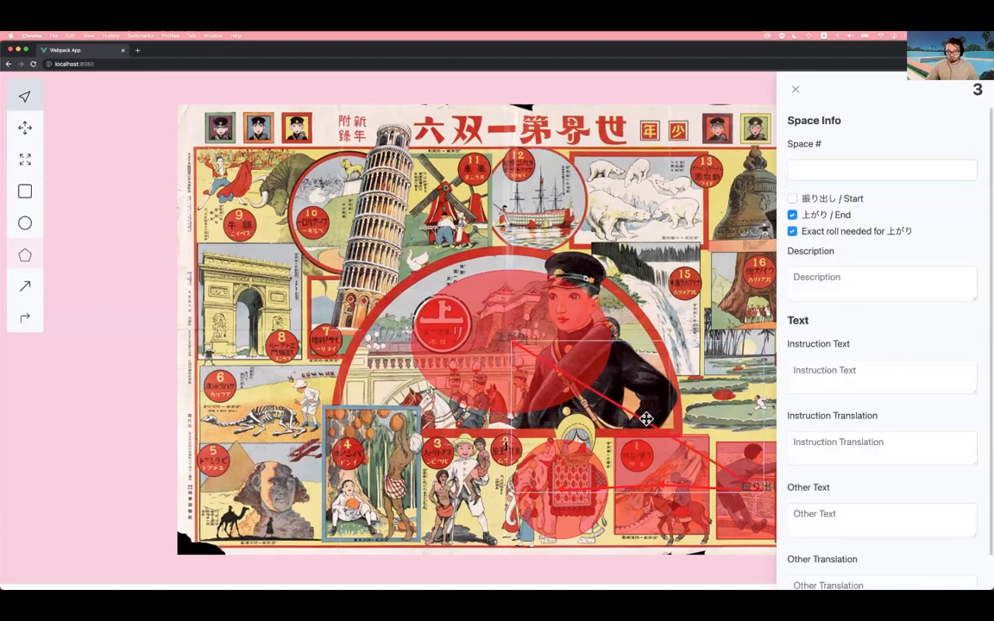
click(646, 418)
click(827, 179)
click(827, 191)
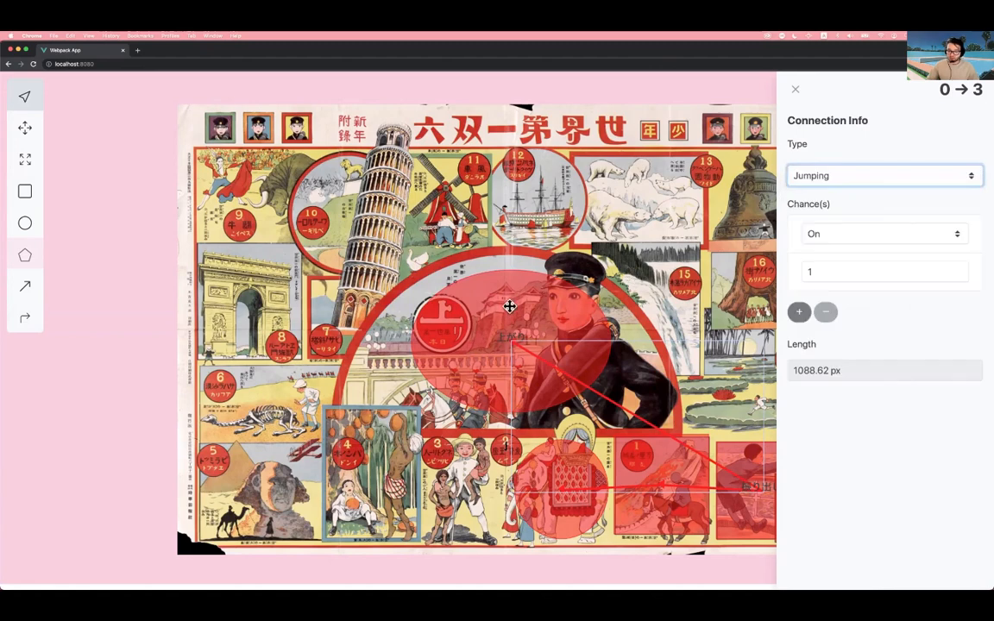
click(510, 306)
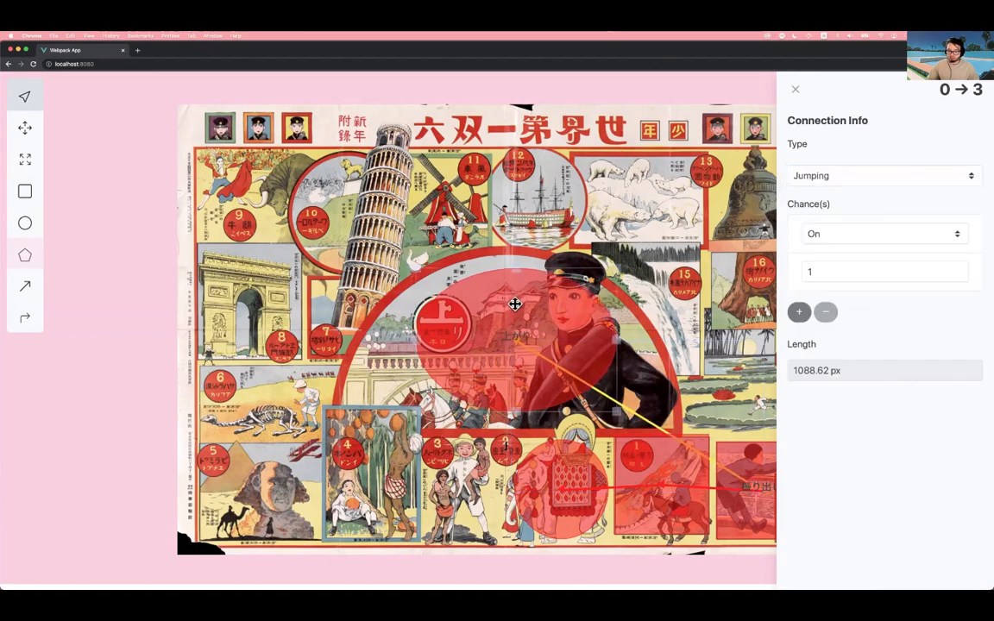
click(649, 418)
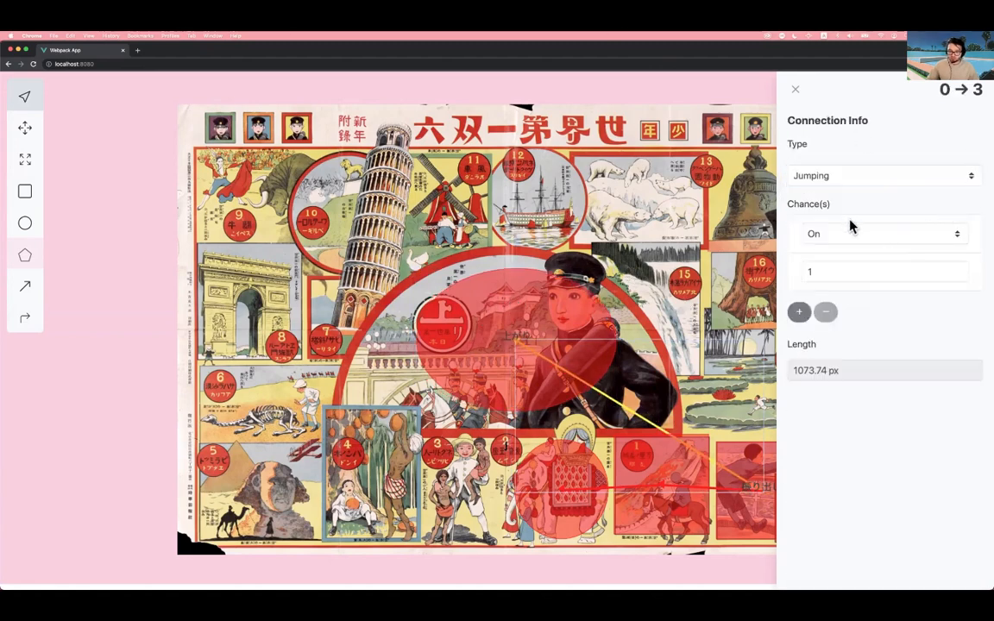
Set the value of the start-to-end jumping connection's On chance to 6
double_click(840, 271)
text(6)
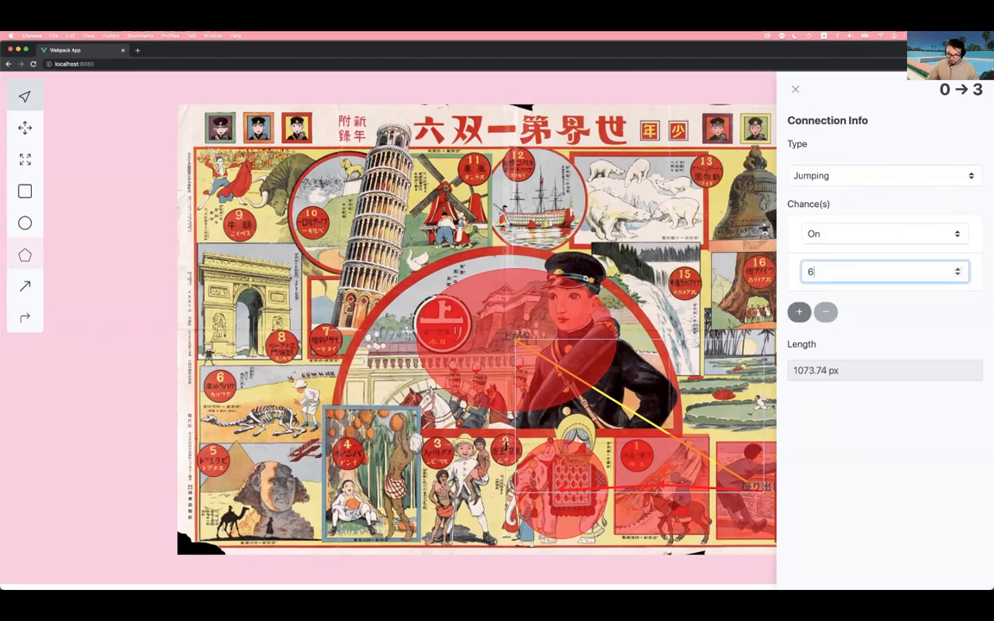
click(909, 322)
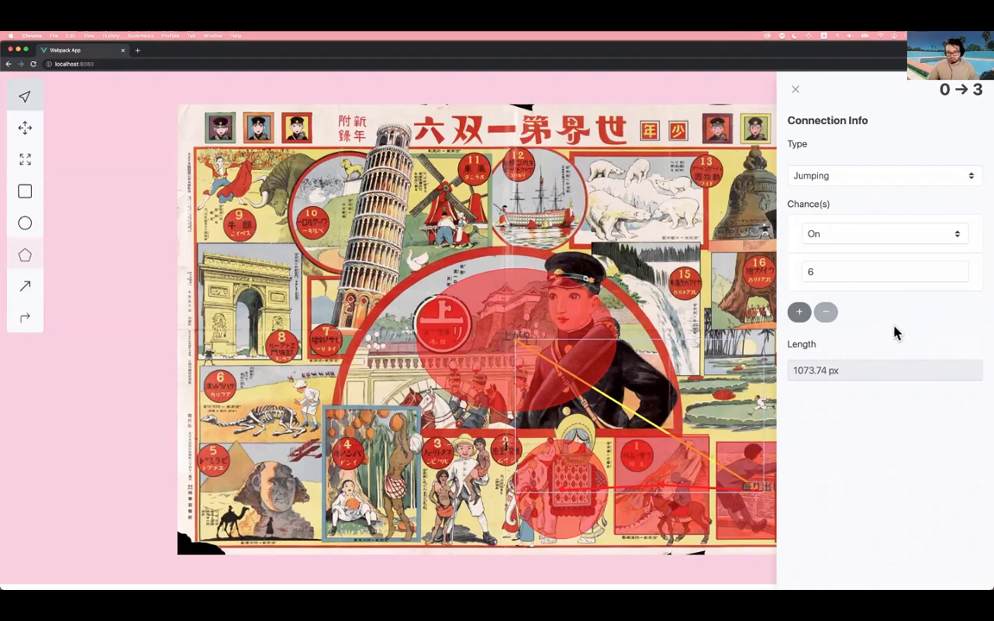
Add a second chance to the start-to-end connection, with condition Under and value 3
click(799, 313)
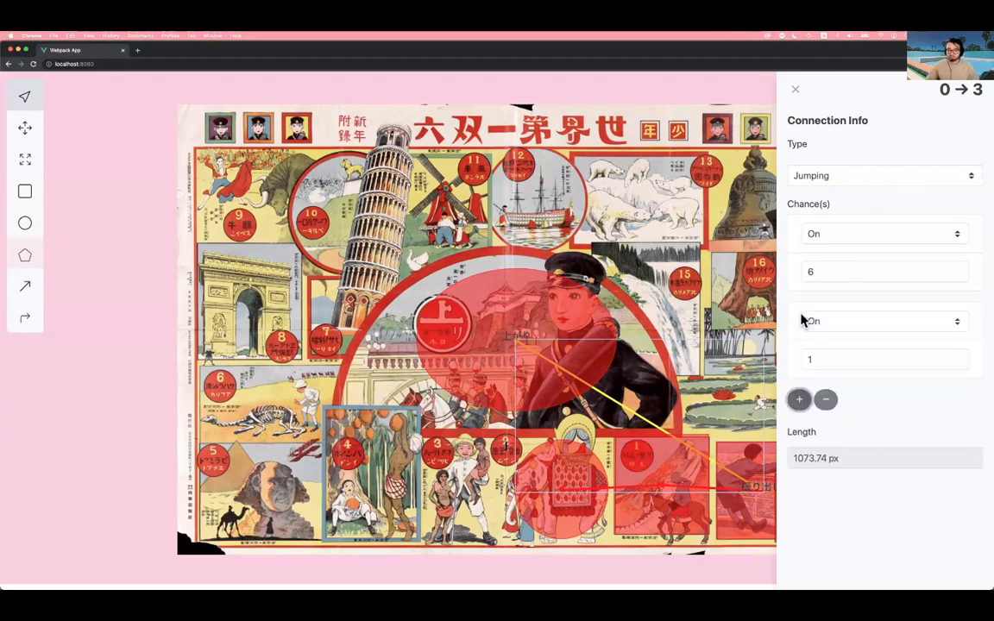
click(832, 321)
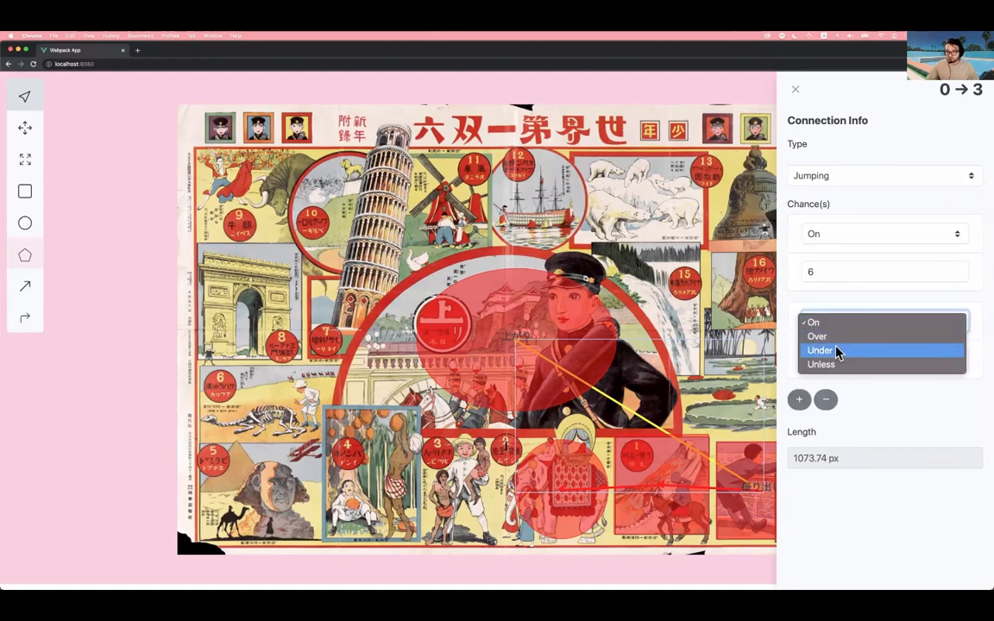
click(835, 350)
click(841, 354)
key(BackSpace)
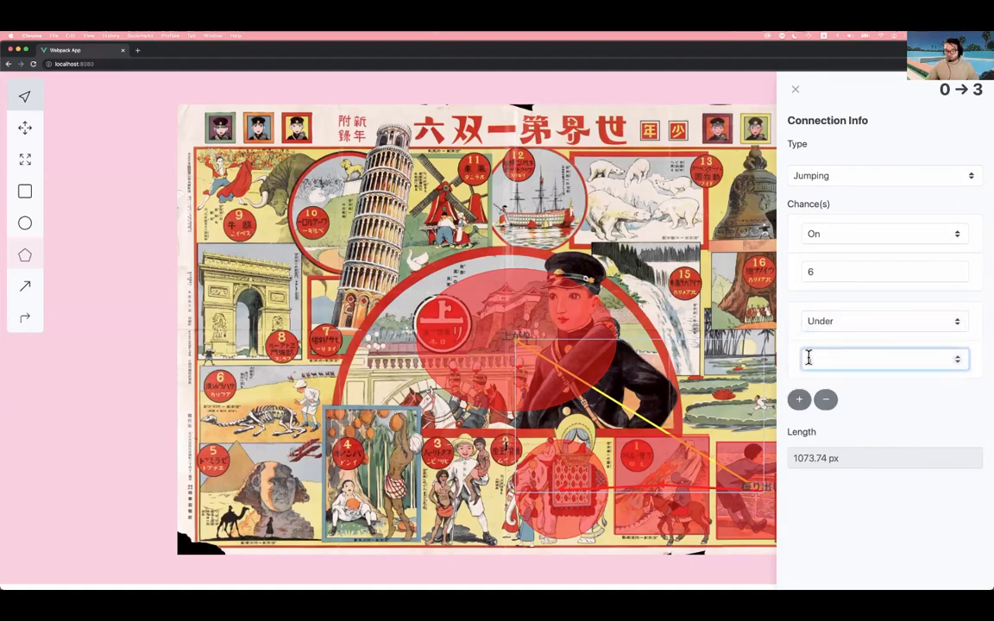
click(905, 424)
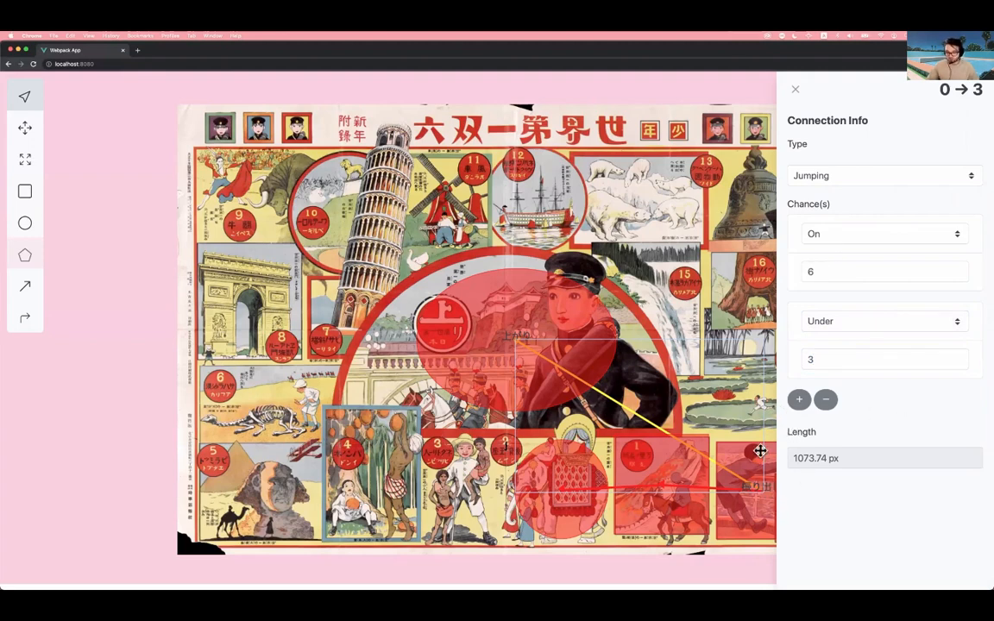
click(799, 400)
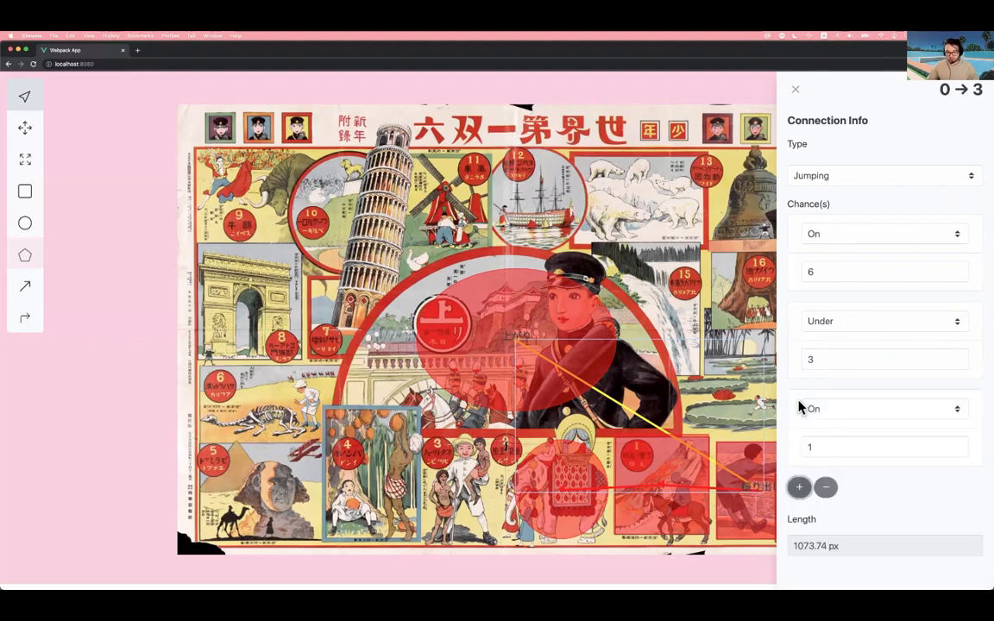
click(799, 486)
click(828, 574)
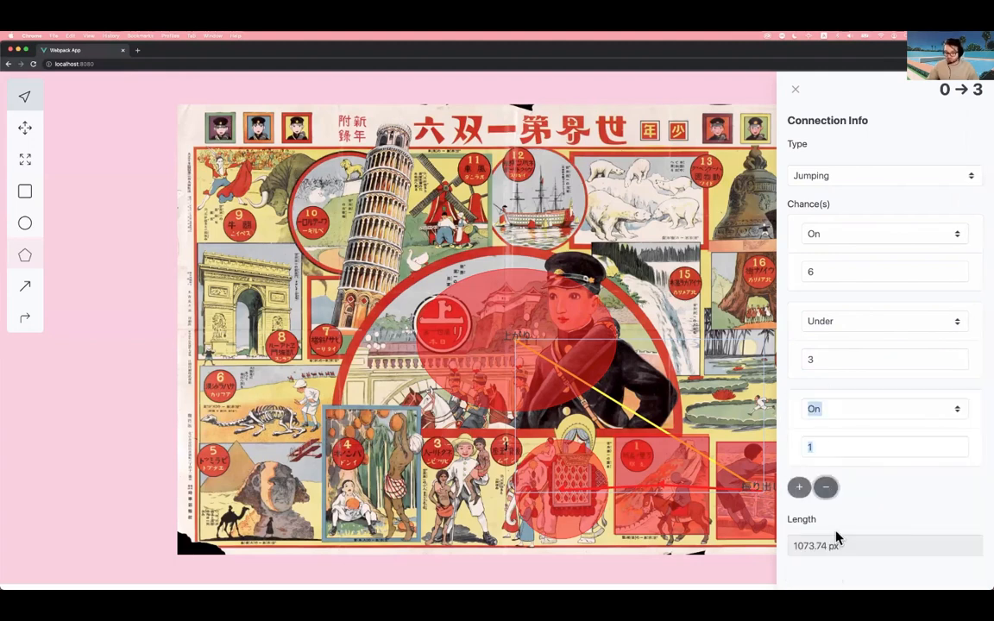
click(826, 488)
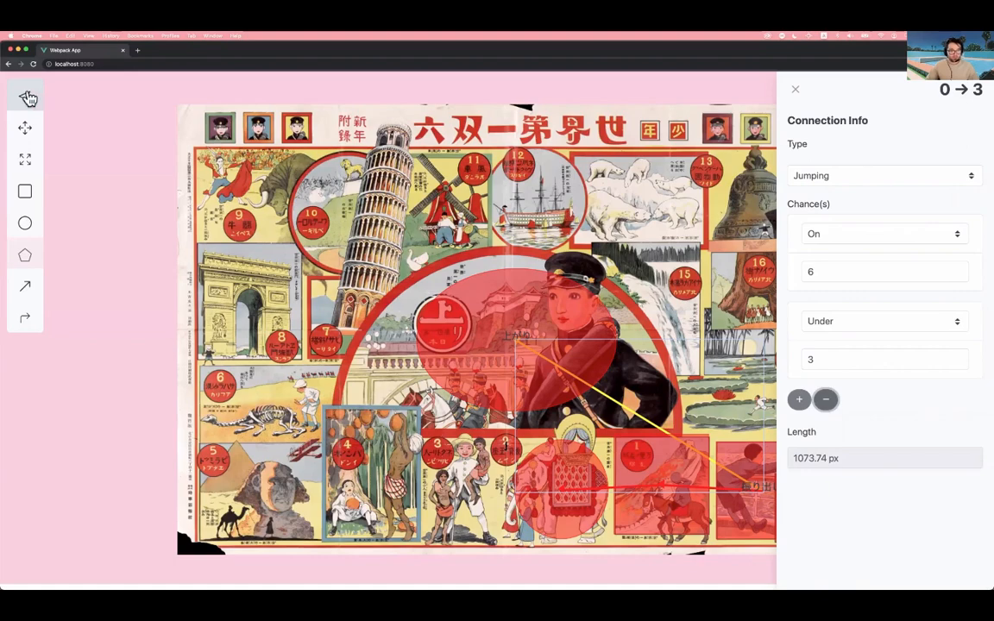
Close the connection info and export the board annotations as a JSON file
click(414, 160)
click(795, 104)
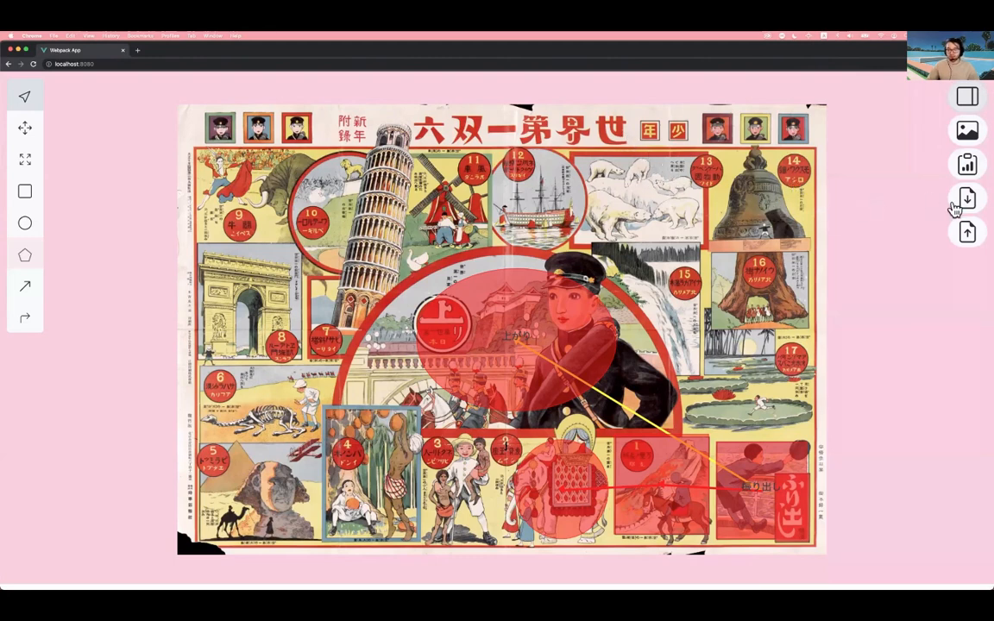
click(967, 200)
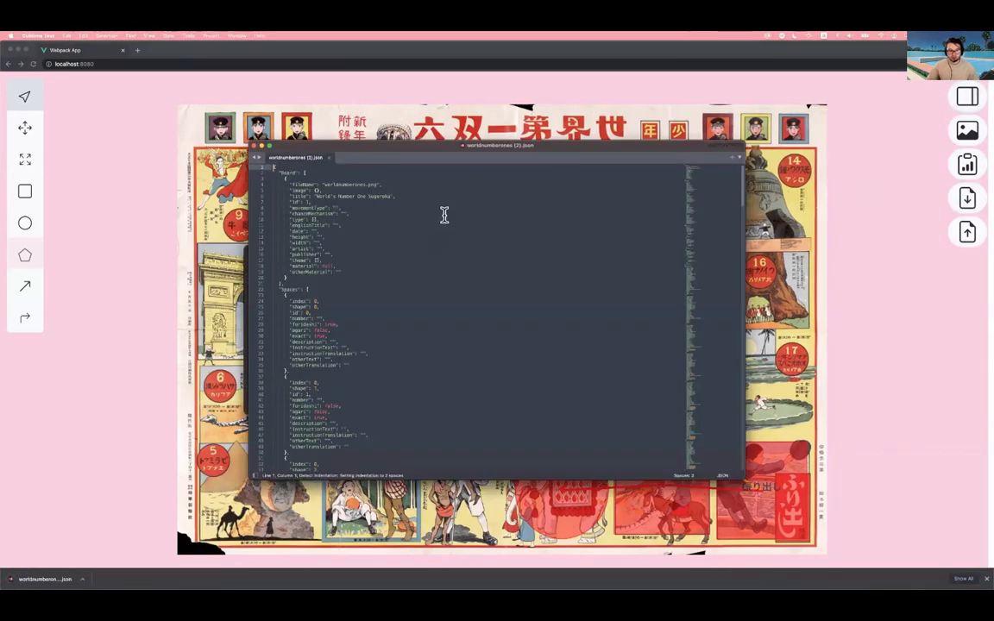
Examine the board, spaces and connections data in the exported JSON in Sublime Text, closing that file and the Downloads window when done
scroll(502, 278, down, 10)
scroll(504, 285, down, 20)
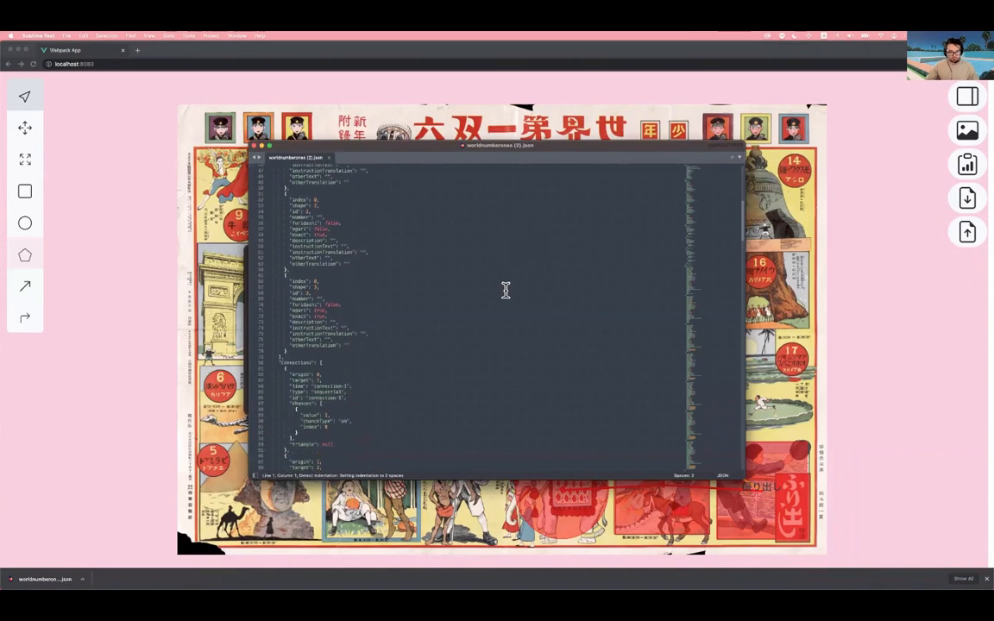
scroll(509, 293, down, 20)
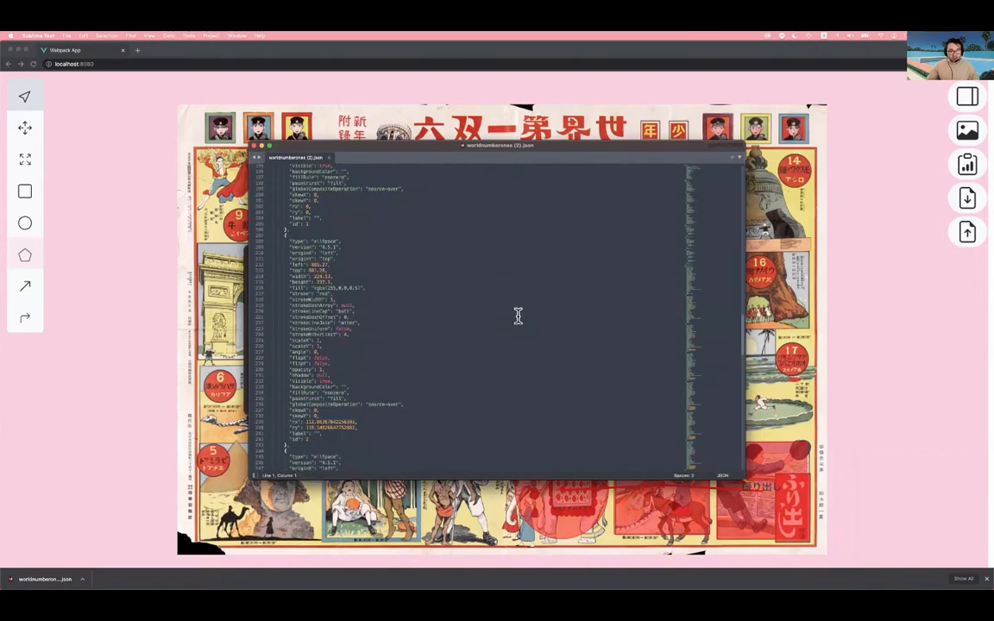
scroll(519, 316, down, 12)
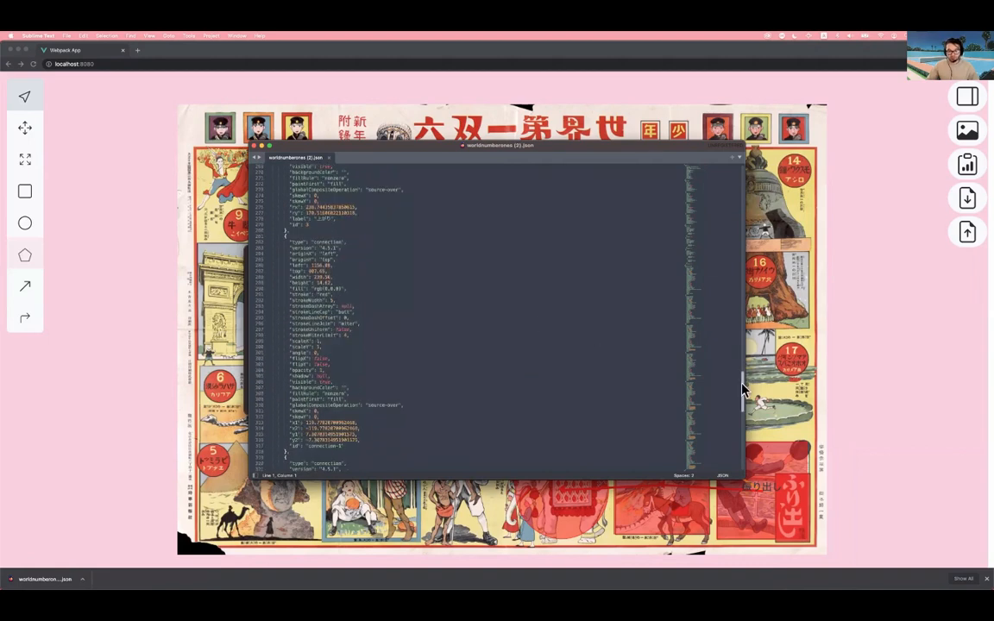
drag(742, 388, 738, 206)
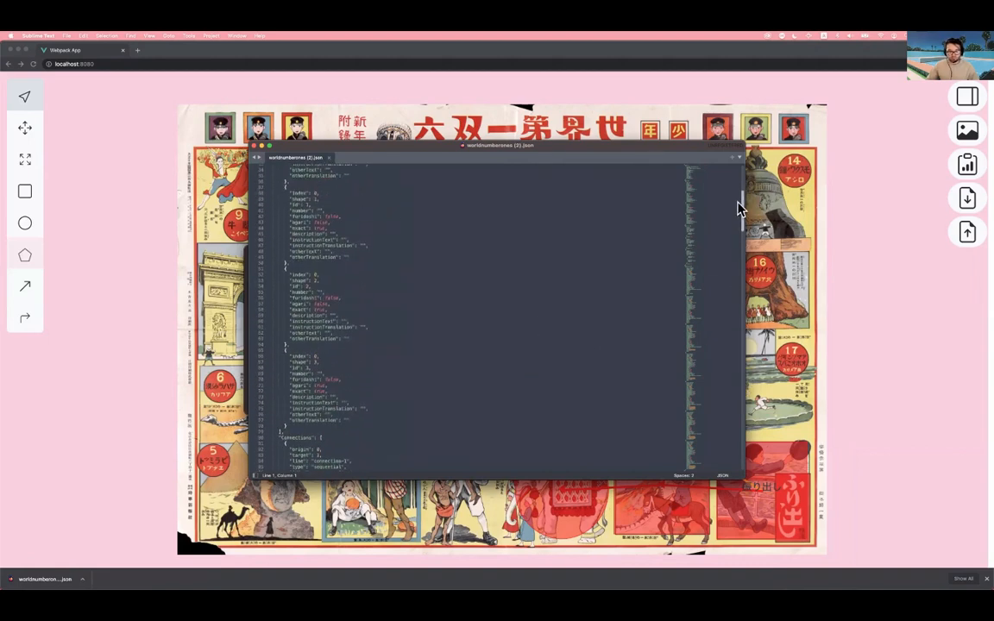
click(254, 146)
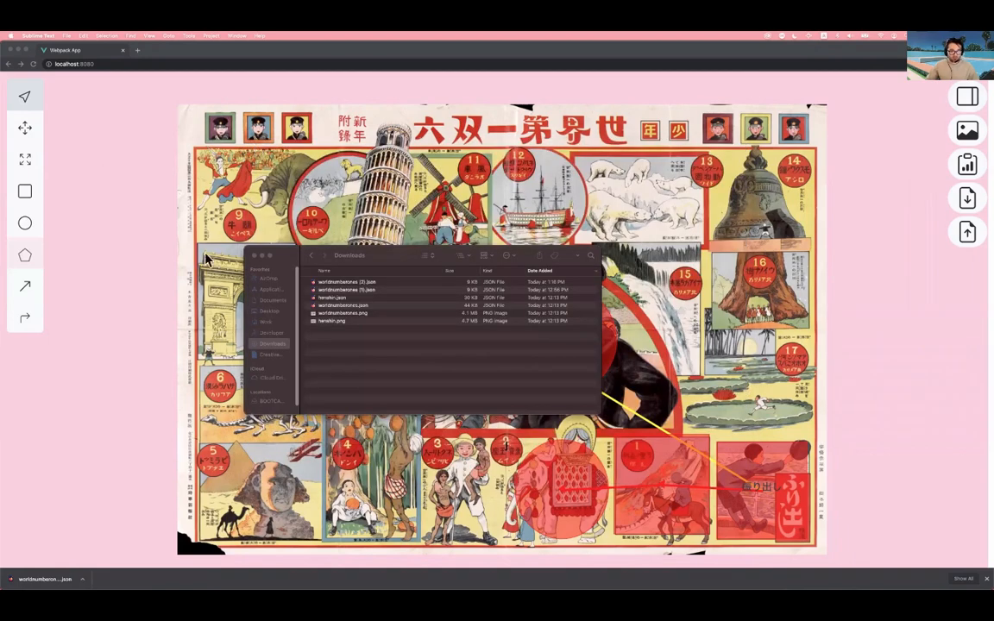
click(390, 261)
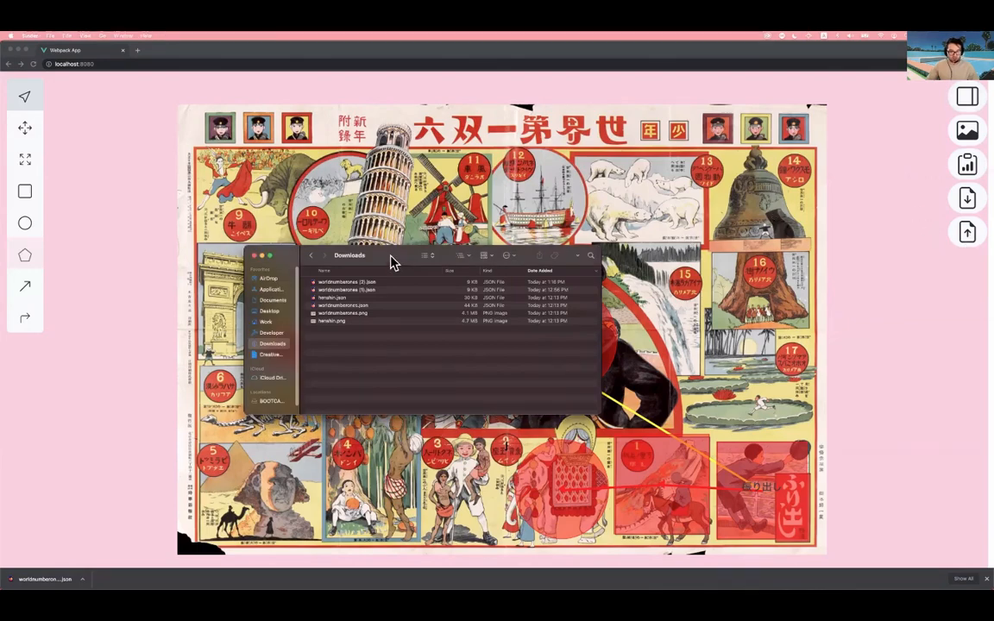
key(super+w)
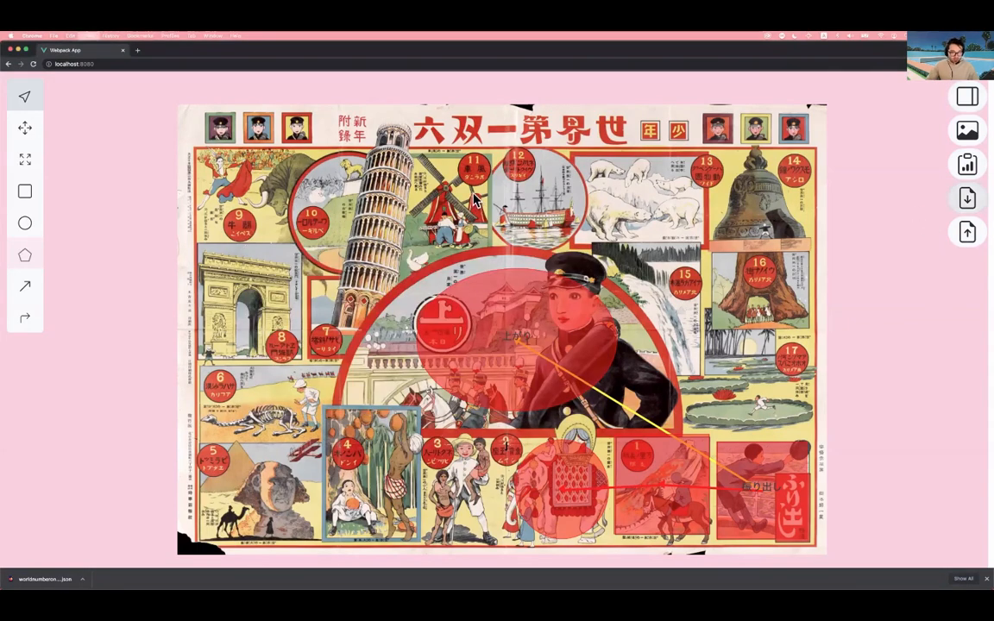
Reload the annotation page and load worldnumberones.png as the board image
key(super+r)
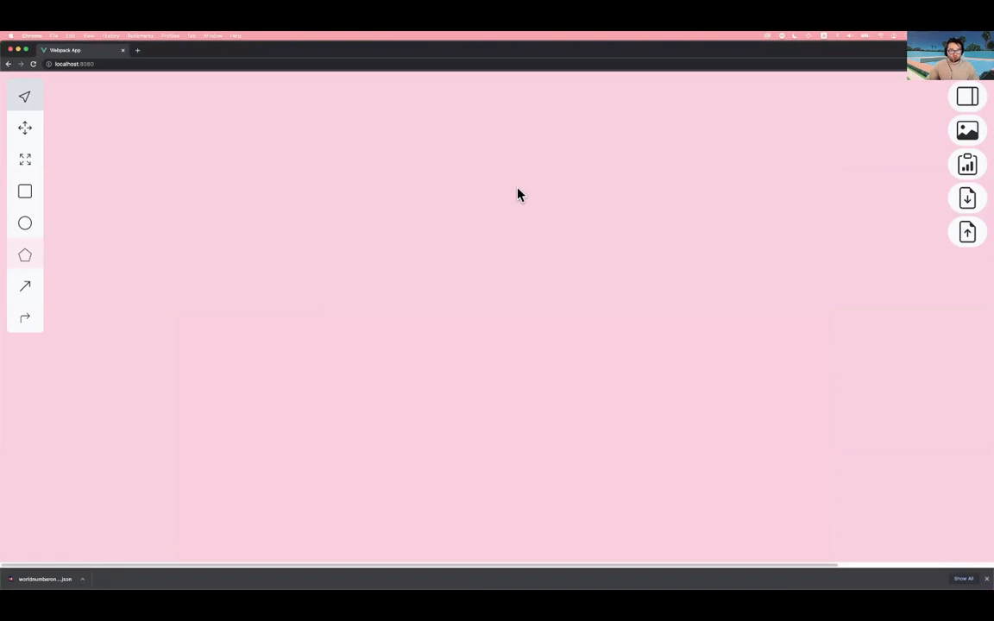
click(967, 130)
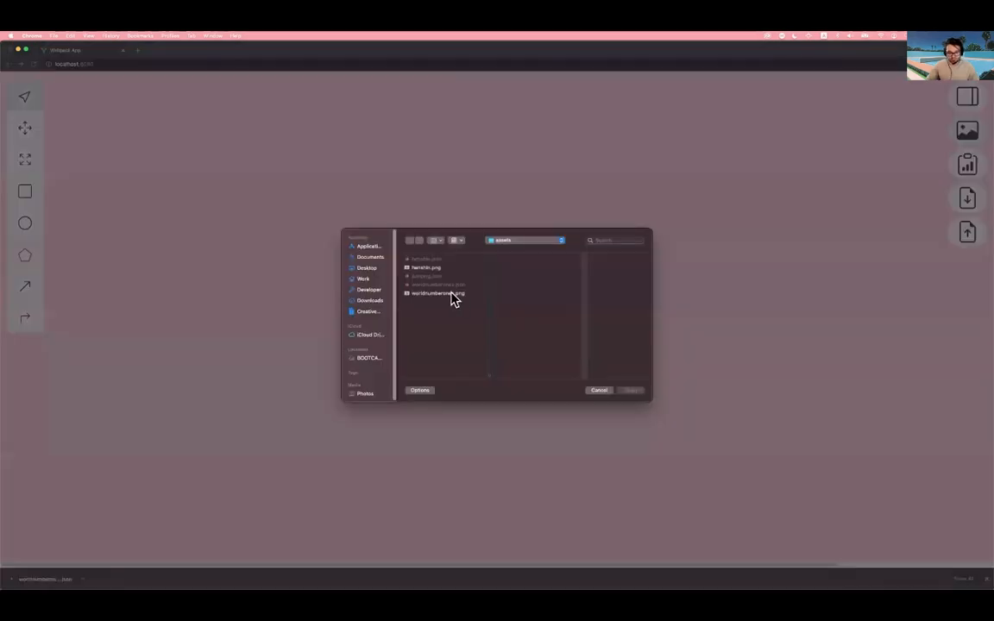
click(438, 293)
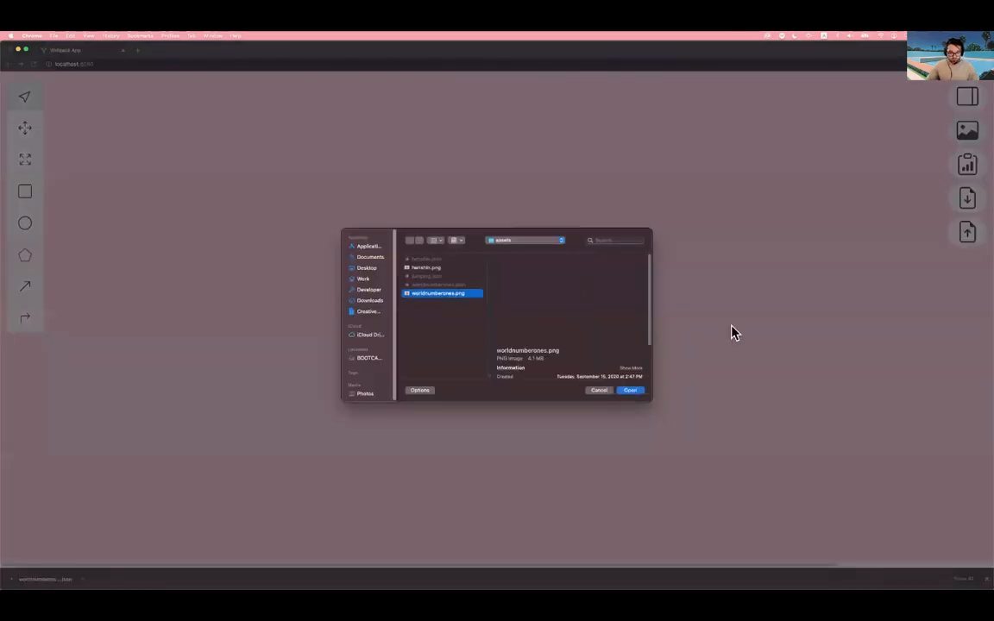
click(632, 389)
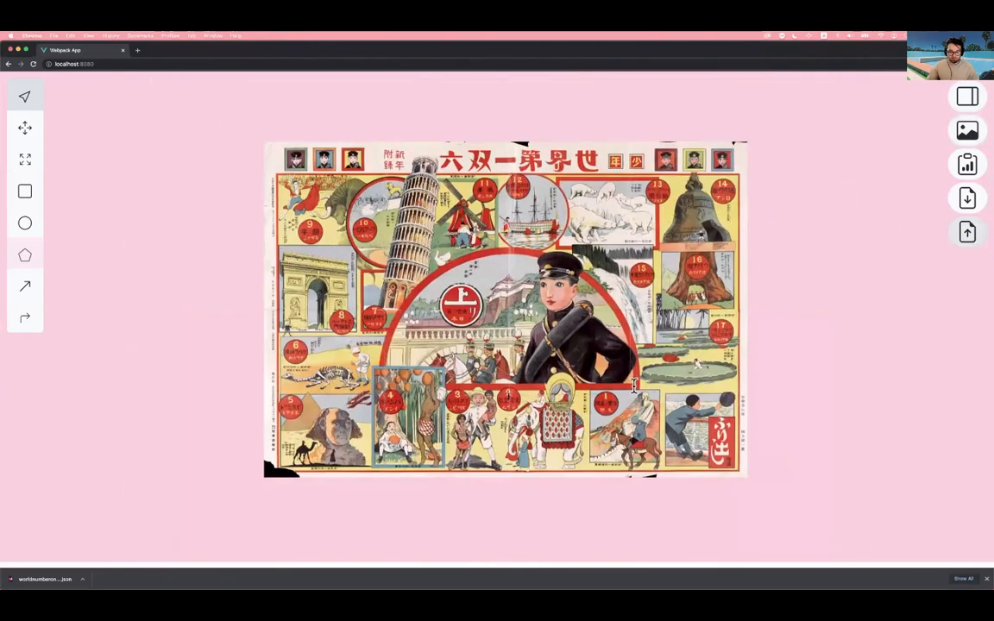
Import the annotations from worldnumberones.json onto the board image
click(965, 234)
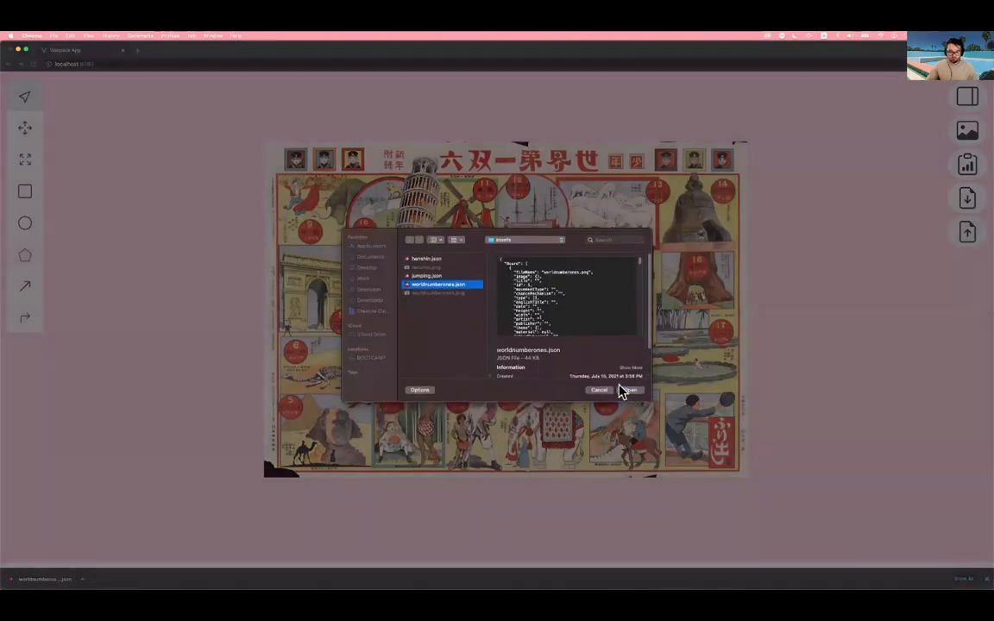
click(630, 391)
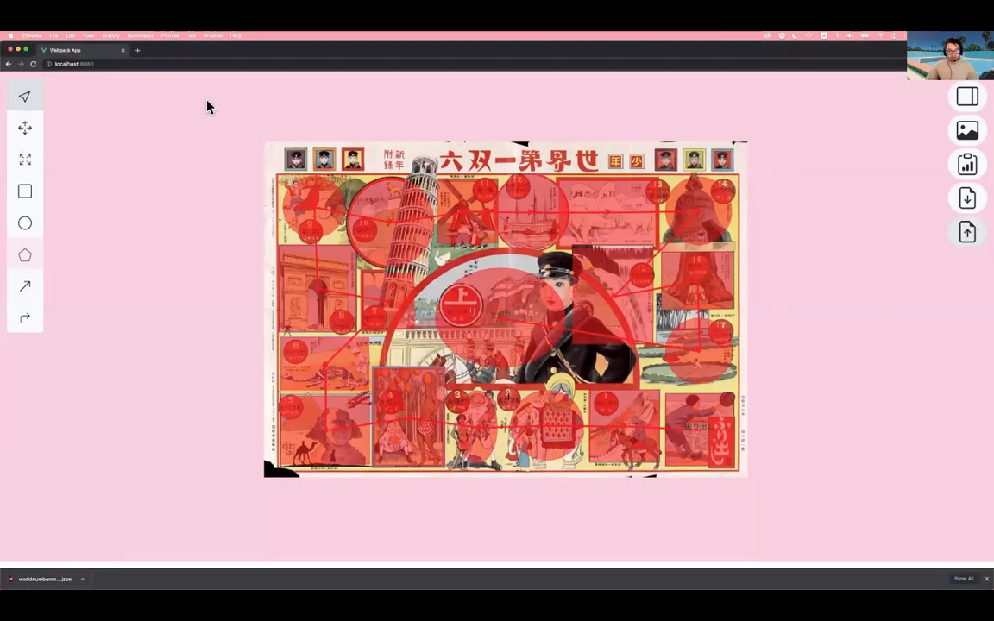
click(25, 100)
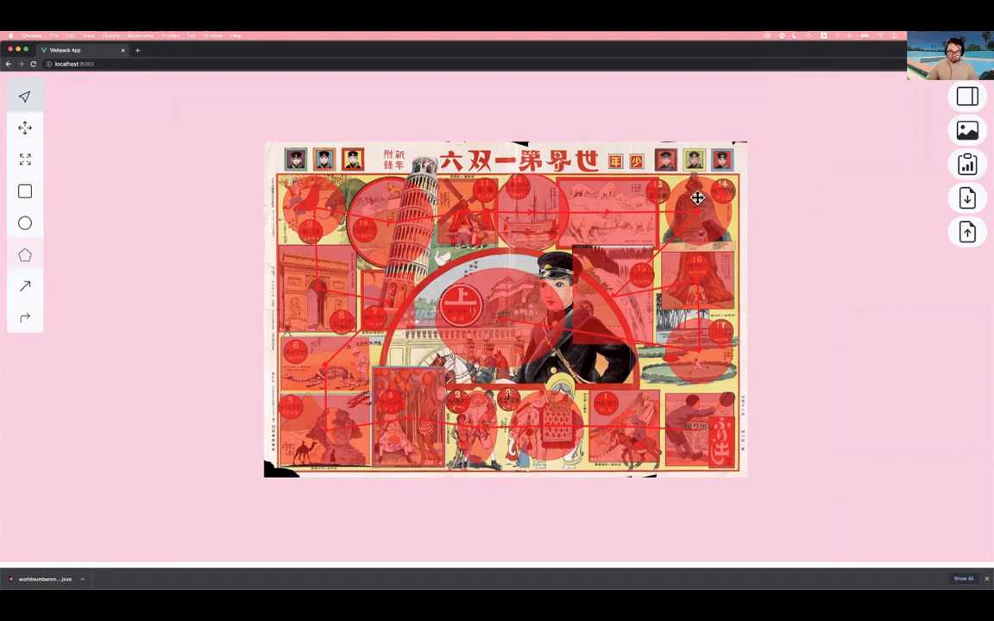
Open the board's analysis, check the list of preconditions and collapse it
click(969, 165)
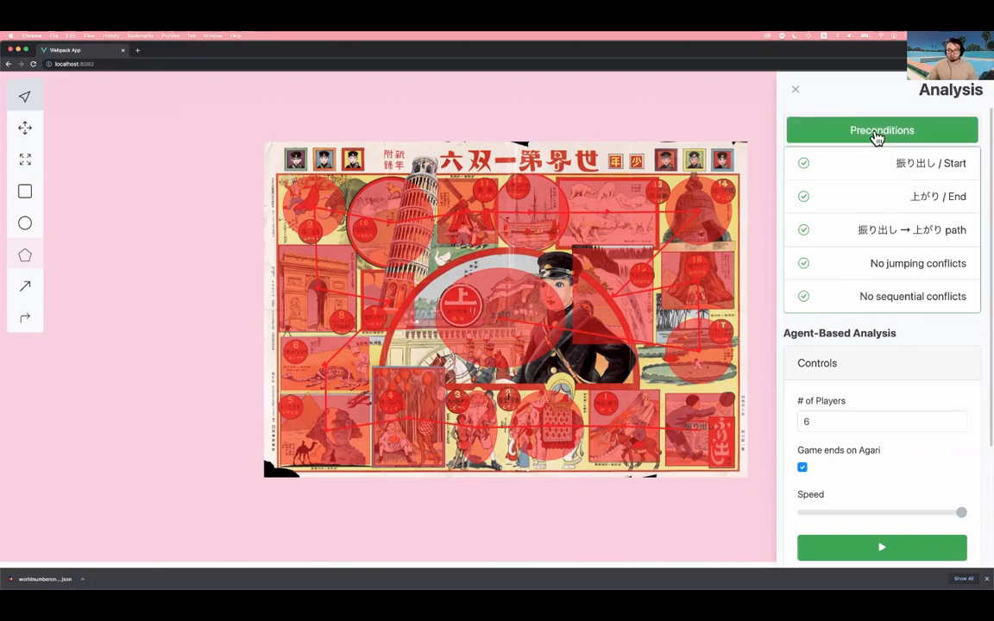
click(841, 135)
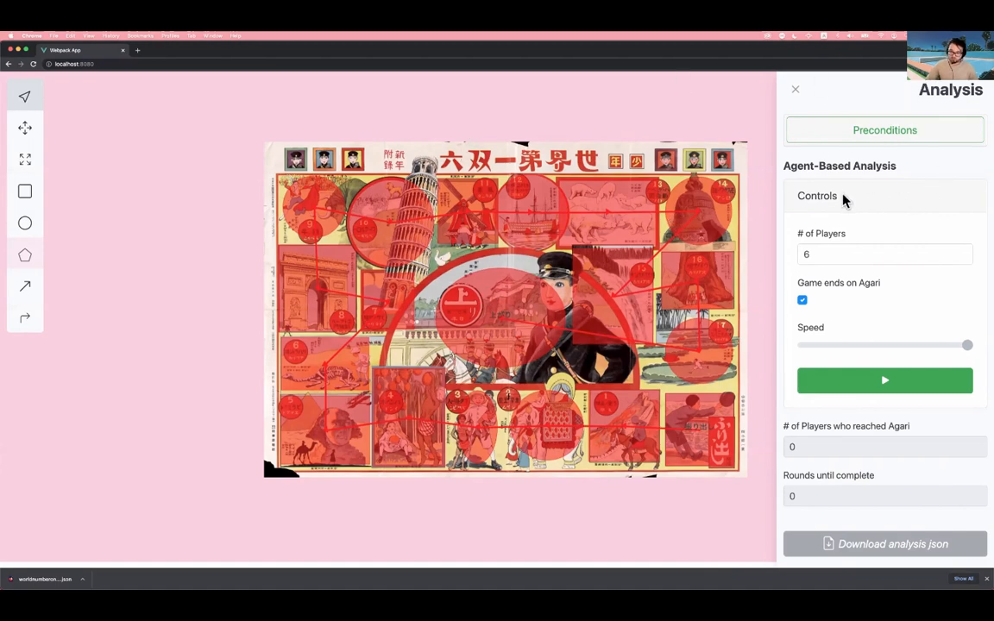
Set the number of players to 25 and run the agent-based analysis
click(806, 253)
key(BackSpace)
double_click(806, 253)
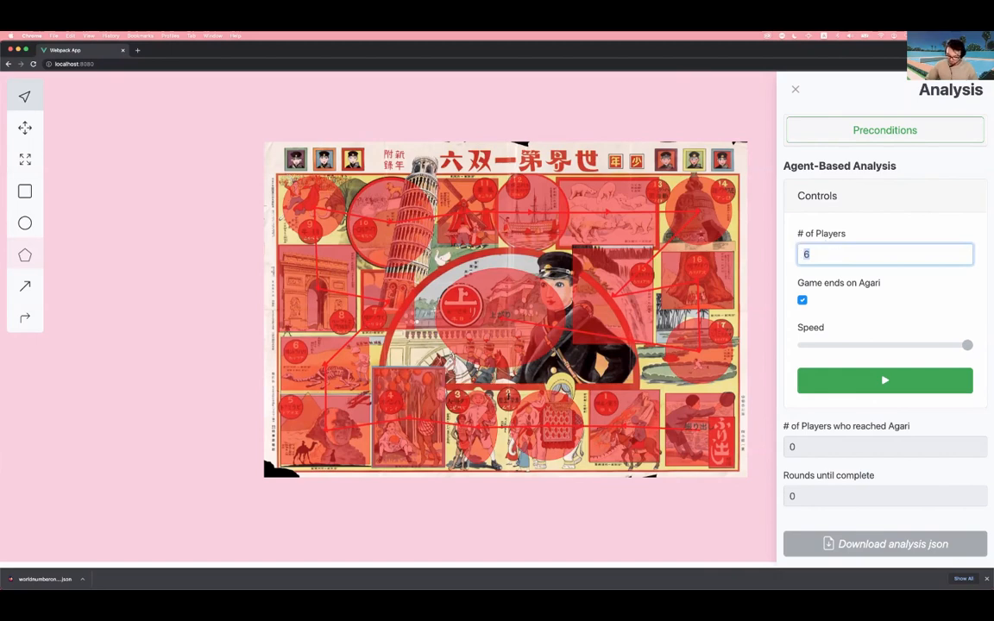
click(905, 217)
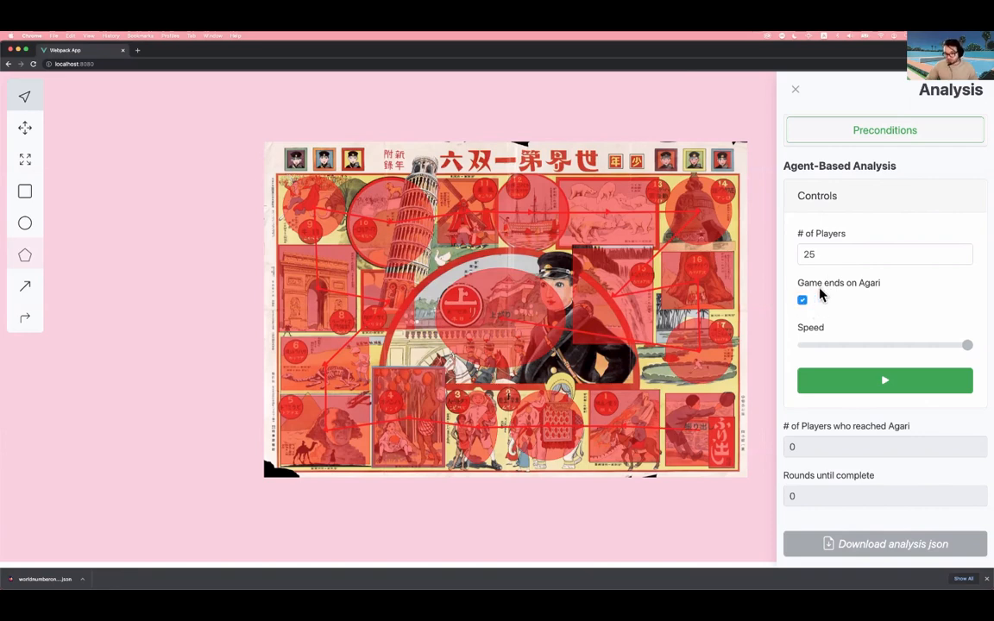
click(880, 387)
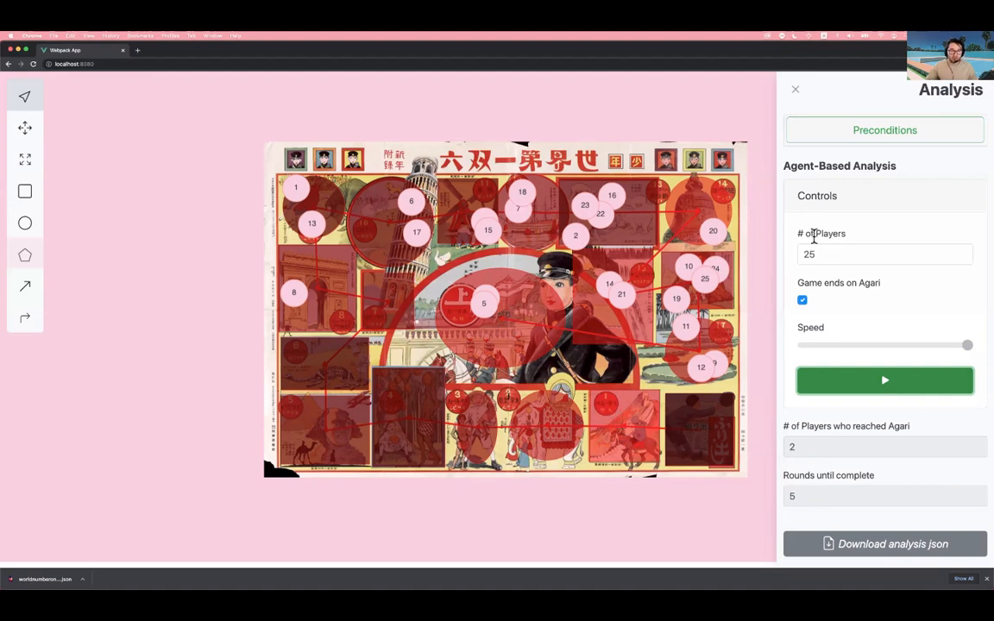
Run the agent-based analysis again with 50 players
double_click(795, 253)
text(50)
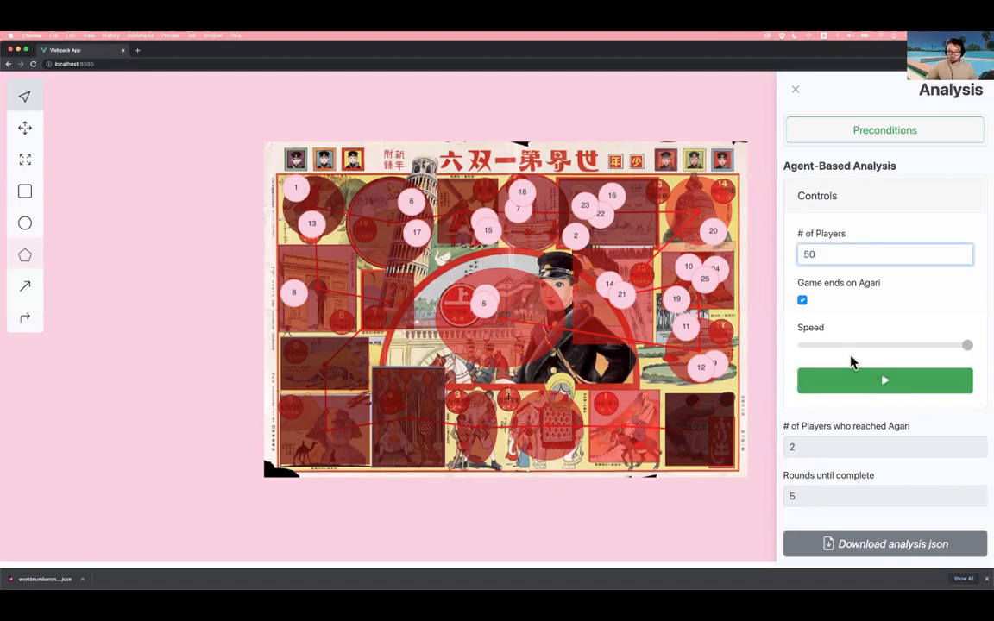
click(886, 382)
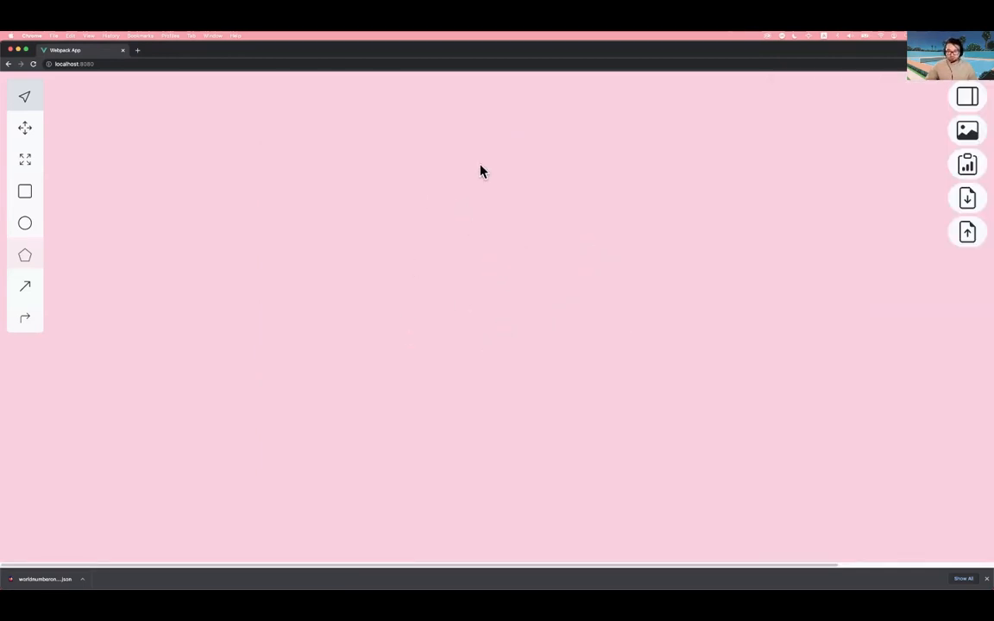
Load henshin.png from the assets folder as the new board image
click(966, 133)
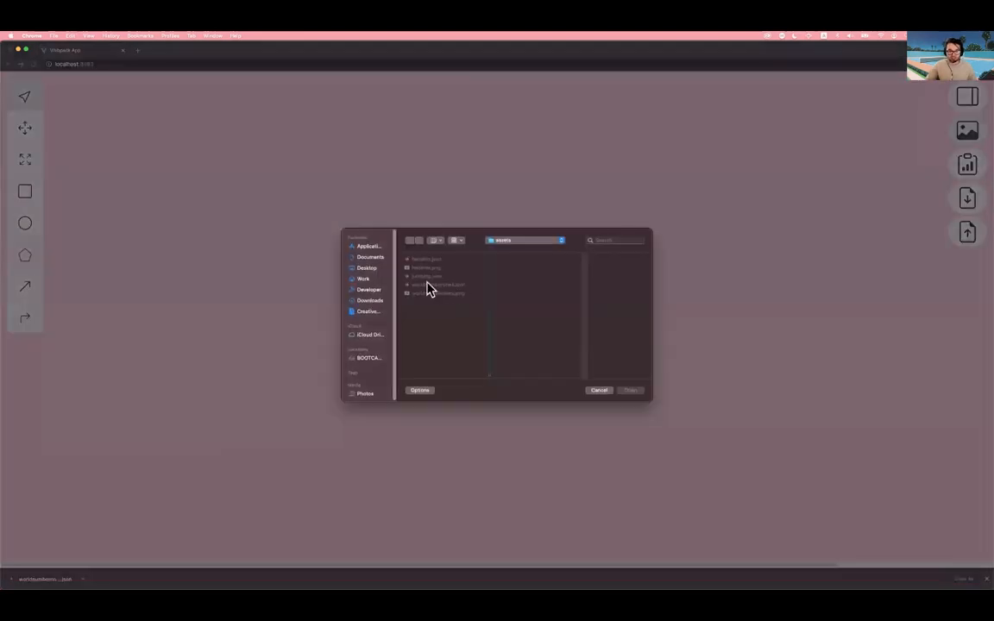
click(431, 268)
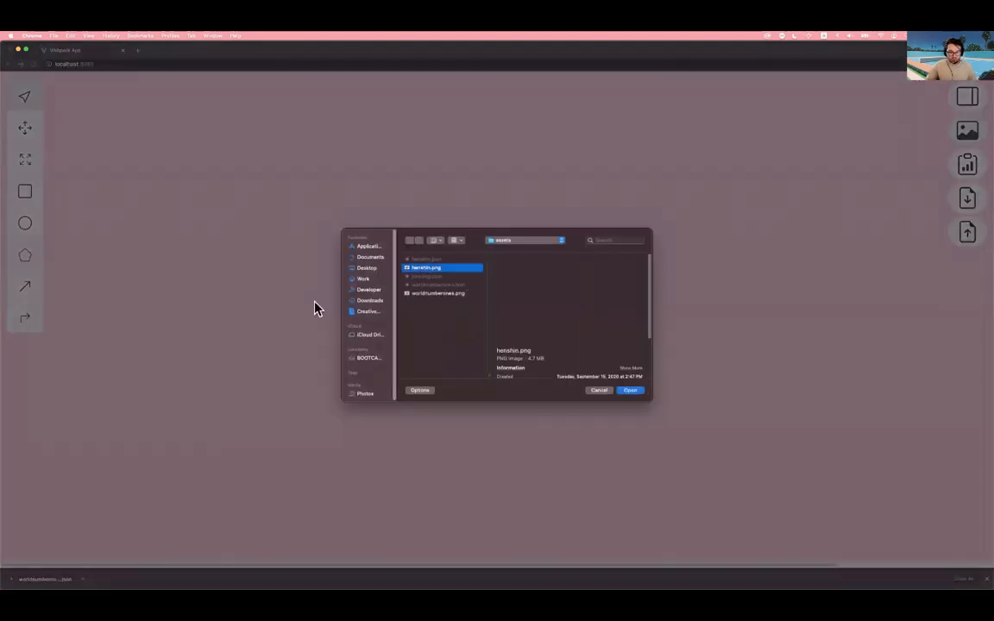
click(630, 393)
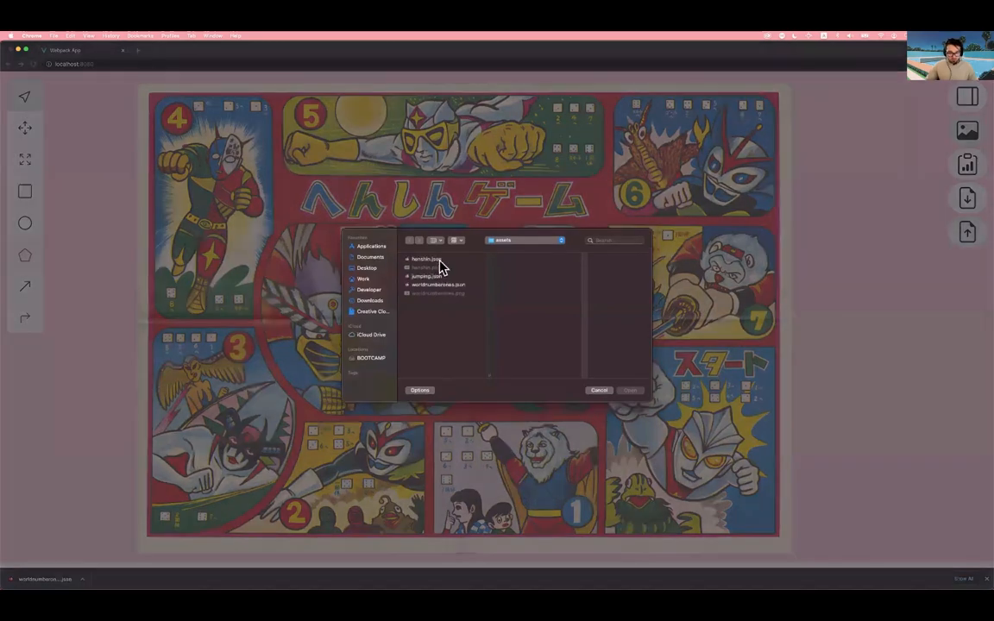
Import the annotations from henshin.json in the assets folder onto the Henshin board
click(437, 260)
click(631, 390)
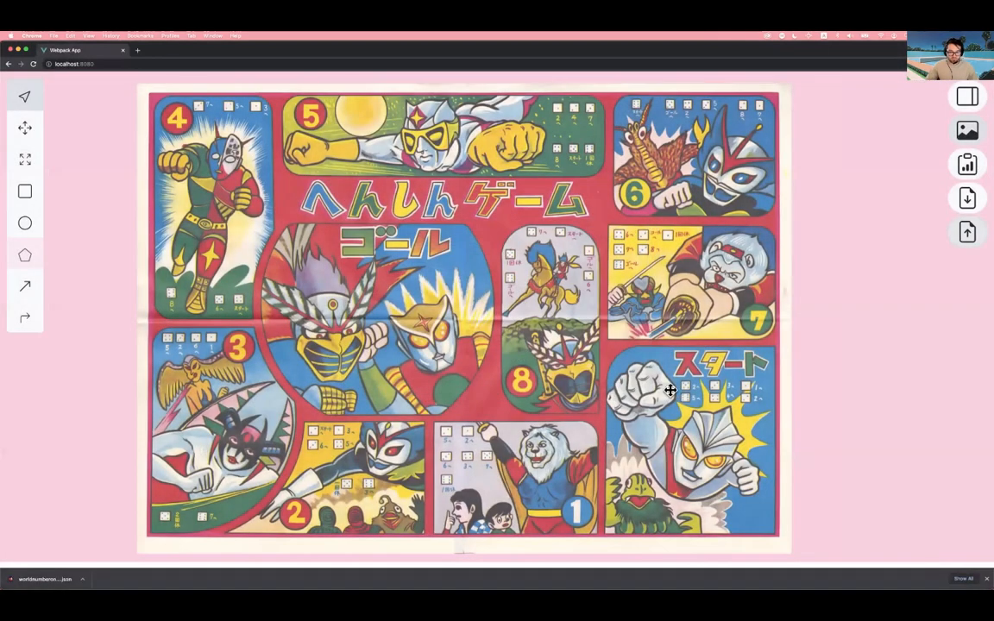
scroll(492, 363, down, 3)
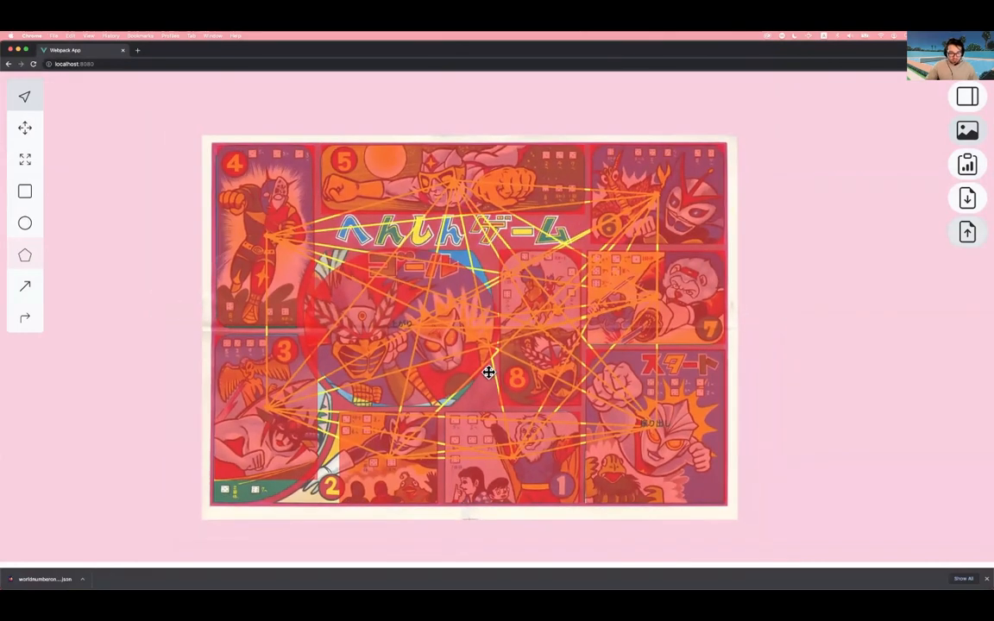
Open the Henshin board's analysis and run the agent-based analysis twice with 6 players and the game ending on Agari
click(967, 165)
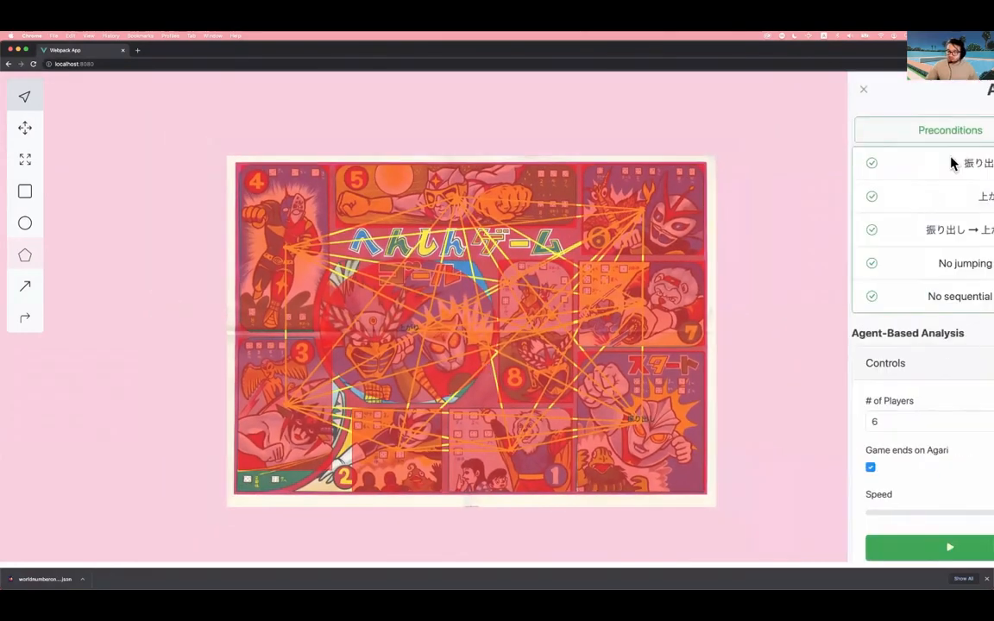
scroll(896, 354, down, 2)
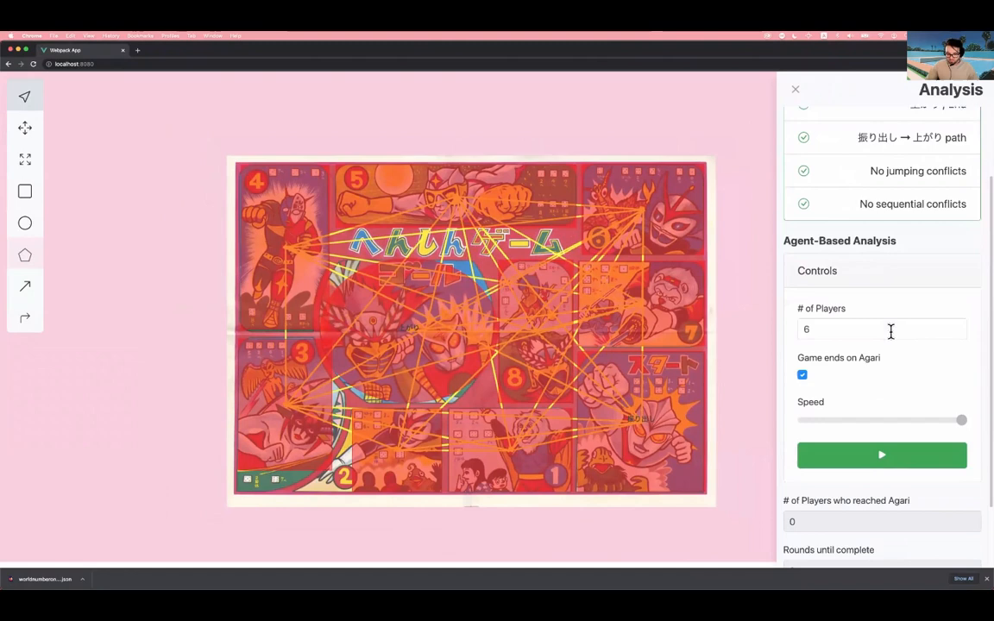
click(882, 453)
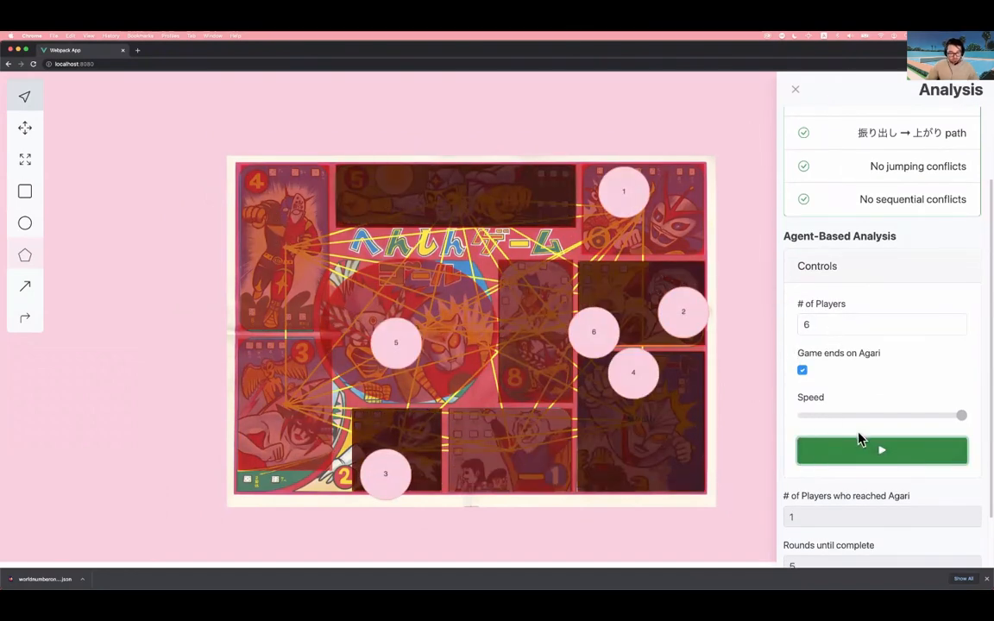
click(870, 453)
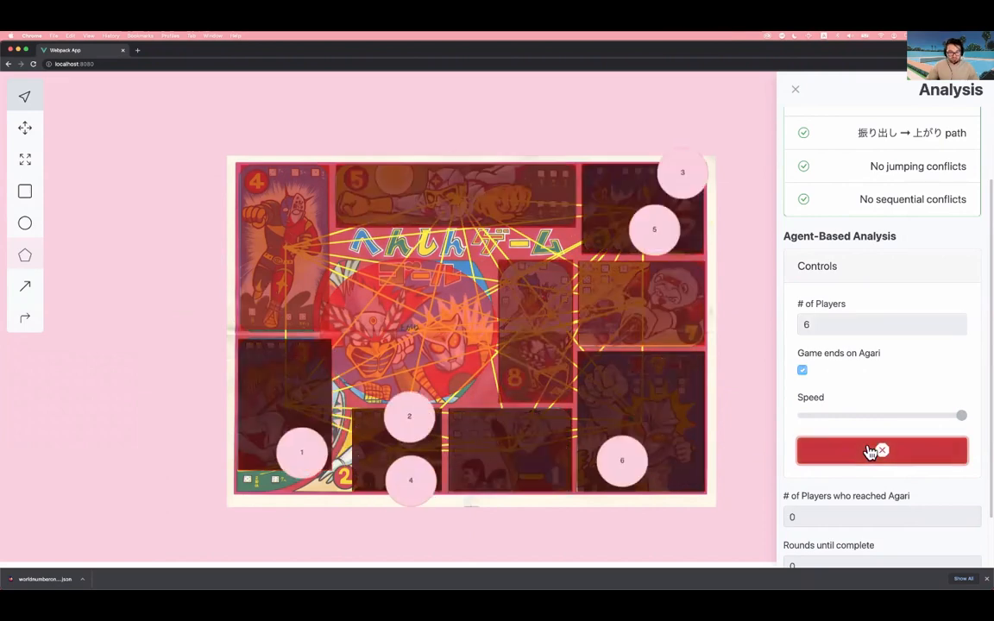
Download the Henshin board's analysis results as JSON and close the analysis
scroll(865, 453, down, 2)
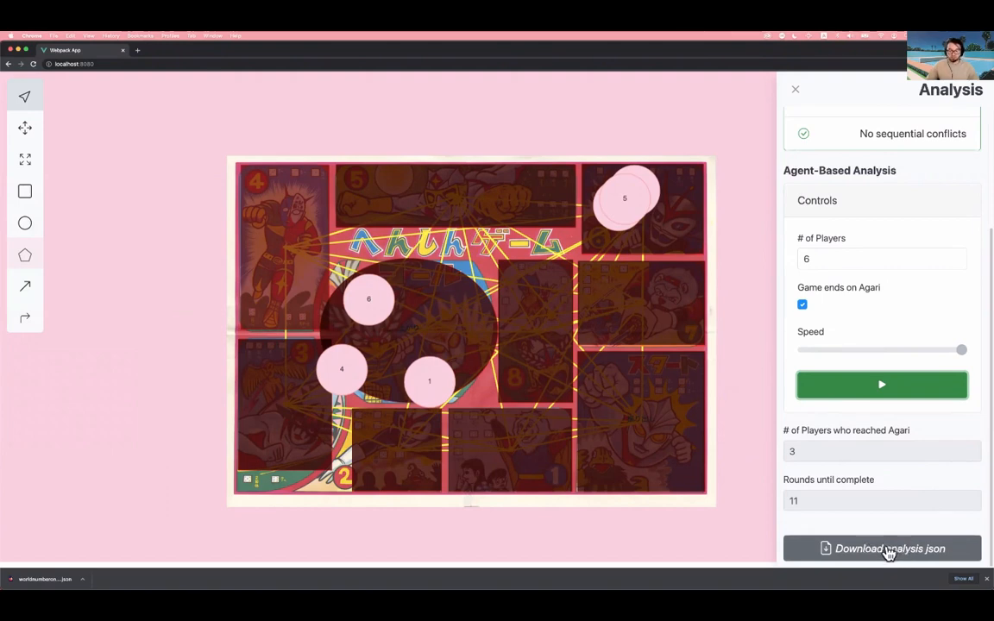
click(887, 551)
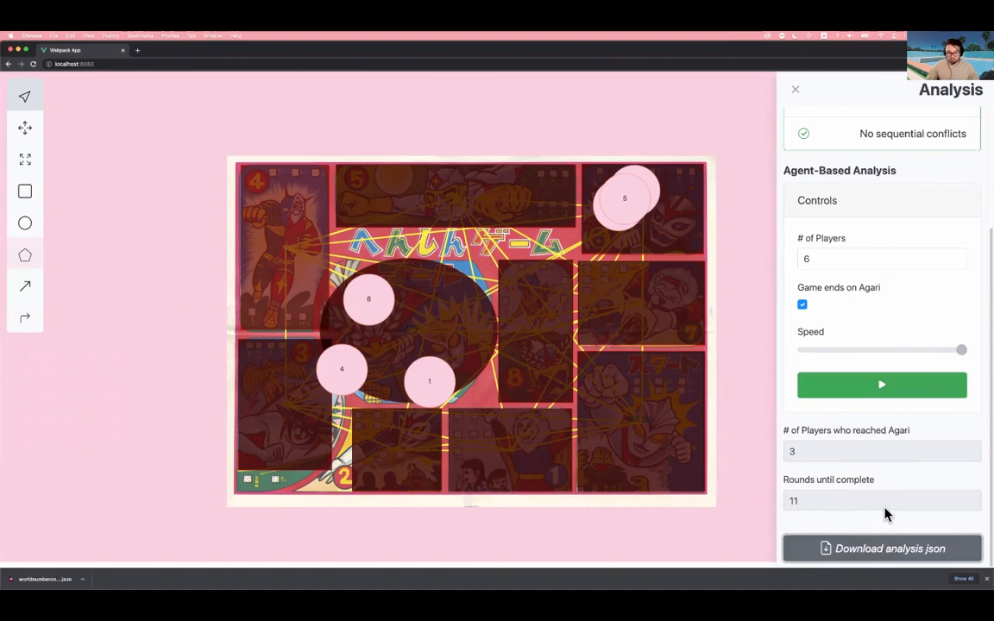
click(796, 93)
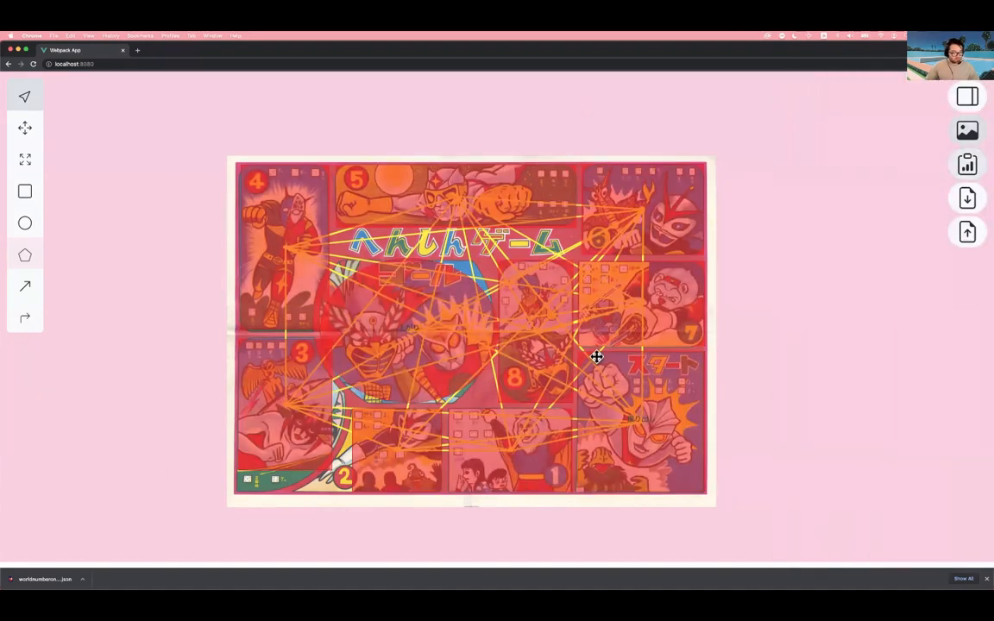